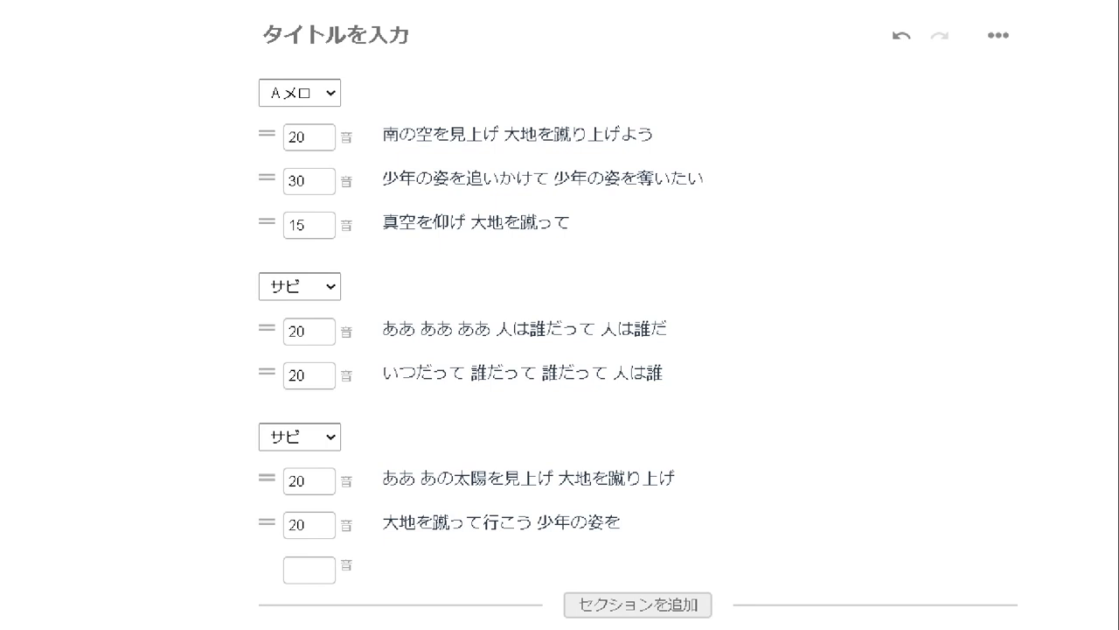
Start a new lyric project, discarding the current one.
{"action": "left_click", "coordinate": [1001, 38]}
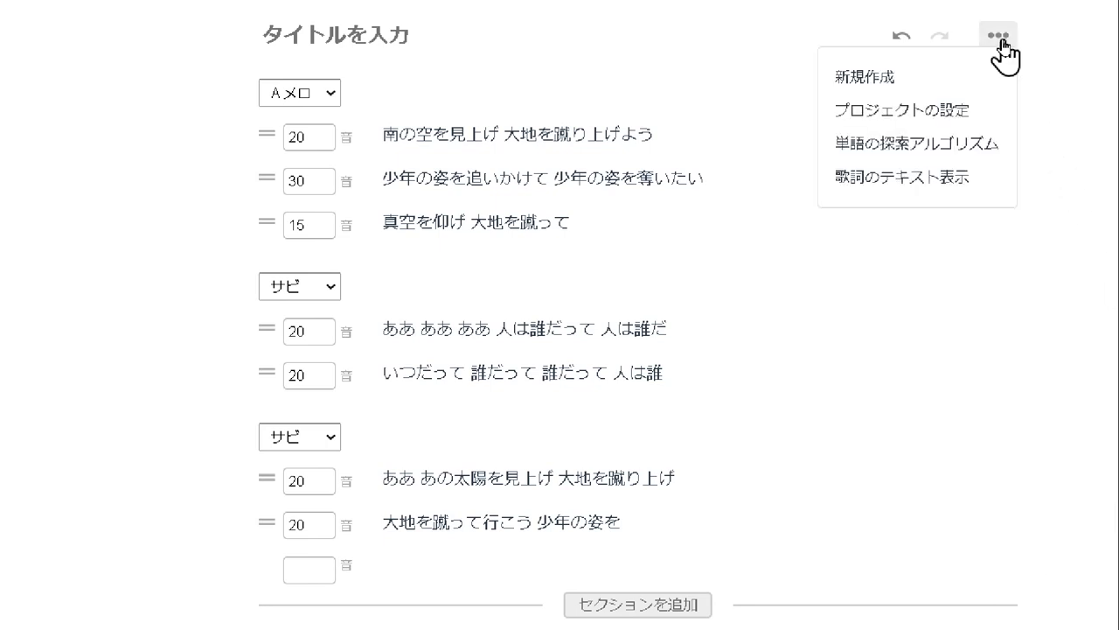
{"action": "left_click", "coordinate": [967, 76]}
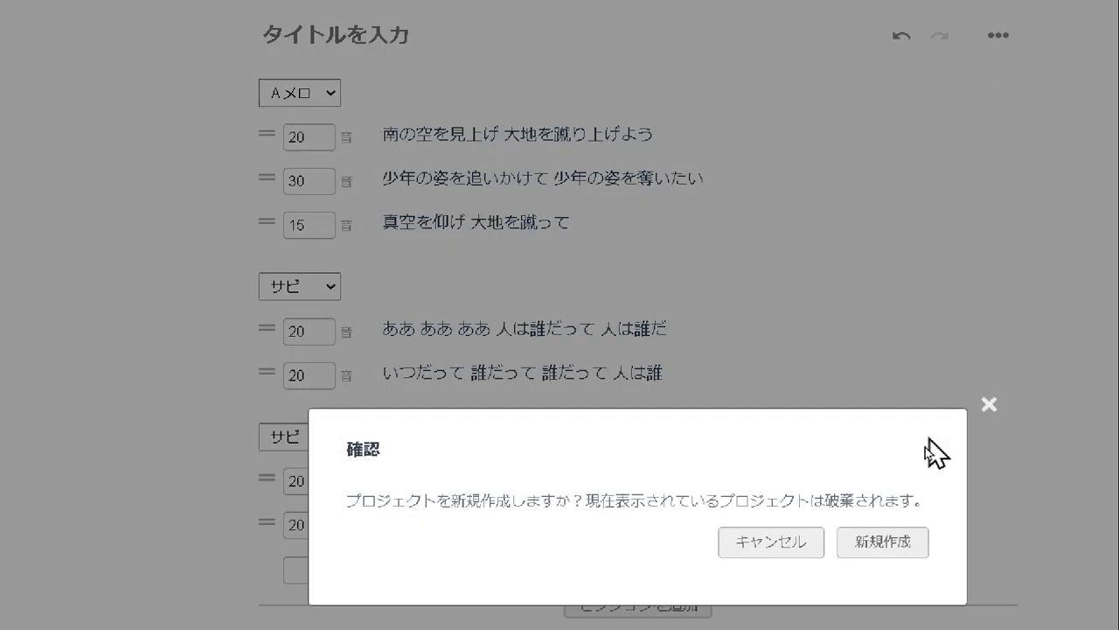
{"action": "left_click", "coordinate": [867, 551]}
Enter the keywords 空,海,カフェ.
{"action": "left_click", "coordinate": [293, 122]}
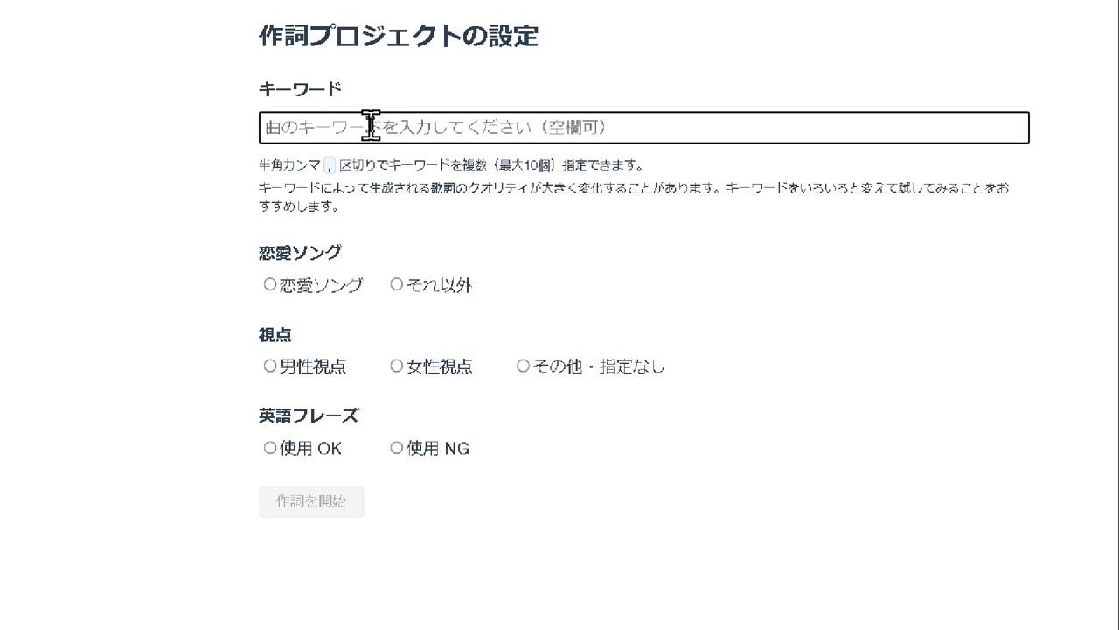
{"action": "type", "text": "そら"}
{"action": "key", "text": "space"}
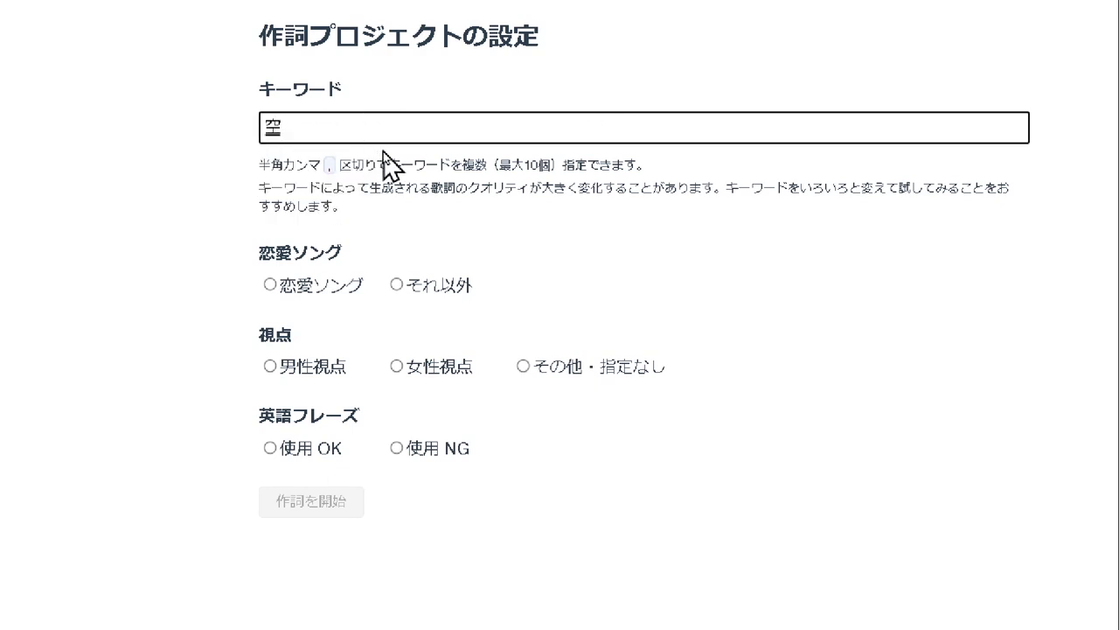
{"action": "key", "text": "Return"}
{"action": "key", "text": "Zenkaku_Hankaku"}
{"action": "type", "text": ","}
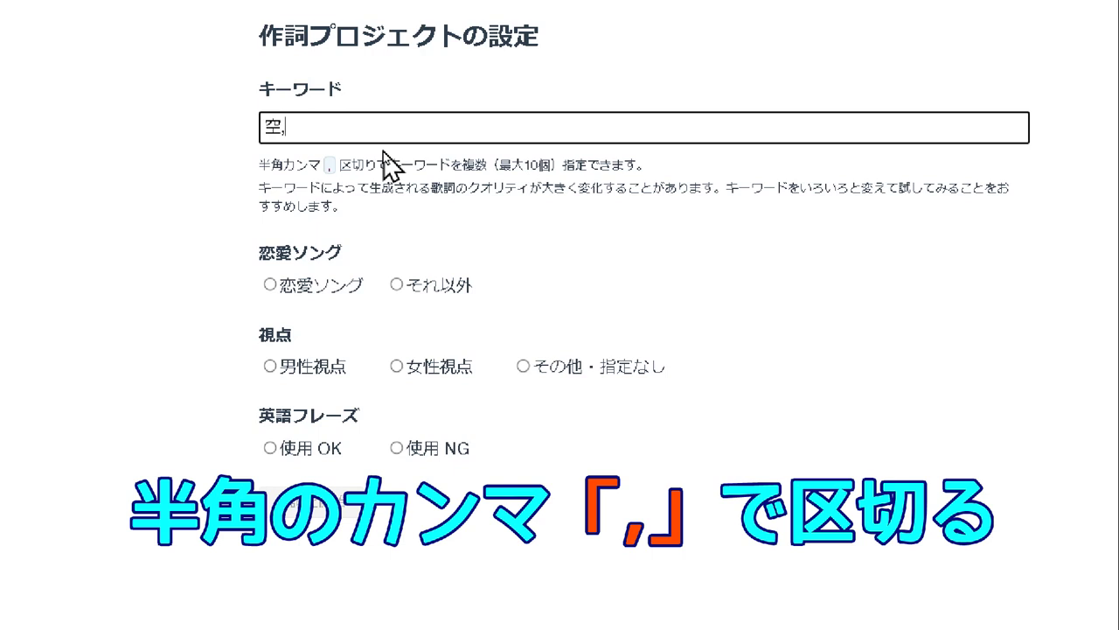
{"action": "key", "text": "Zenkaku_Hankaku"}
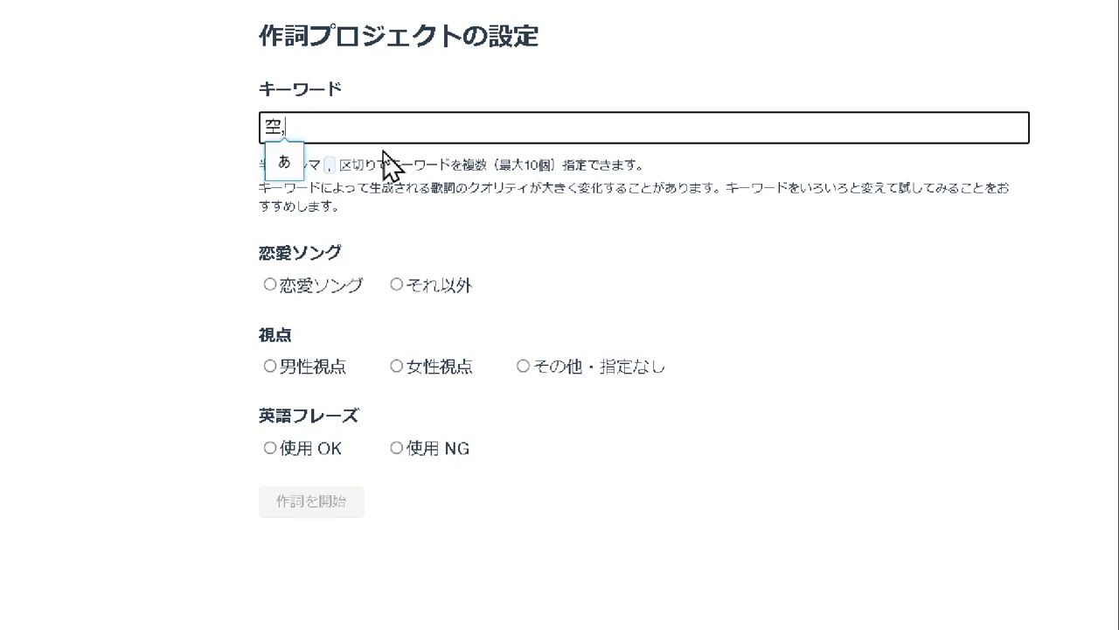
{"action": "type", "text": "umi"}
{"action": "key", "text": "space"}
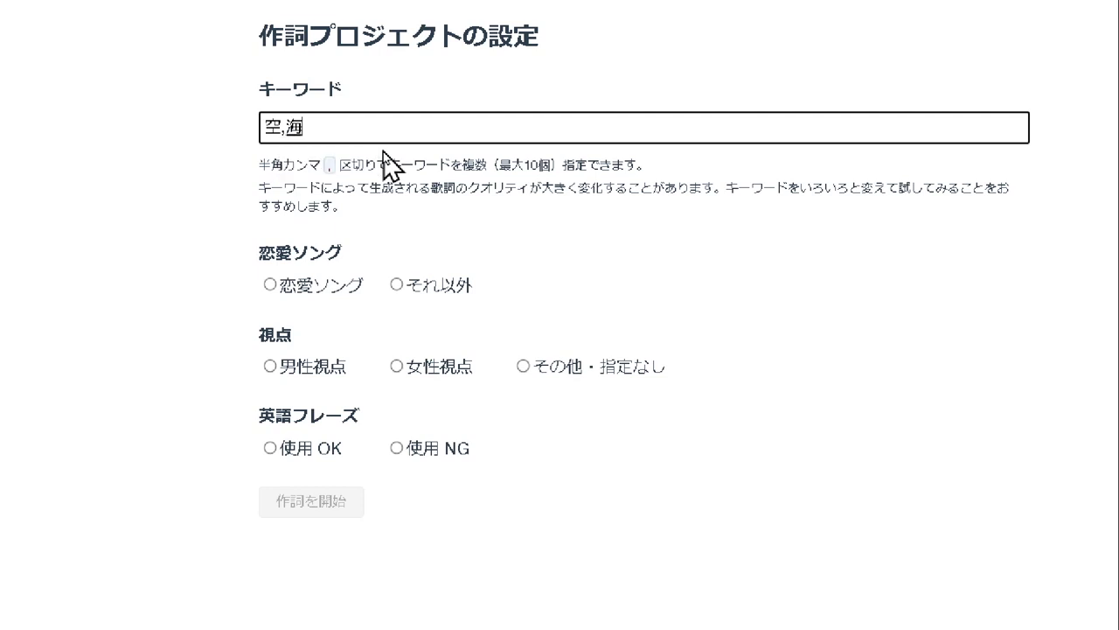
{"action": "key", "text": "Return"}
{"action": "key", "text": "Zenkaku_Hankaku"}
{"action": "type", "text": ","}
{"action": "key", "text": "Zenkaku_Hankaku"}
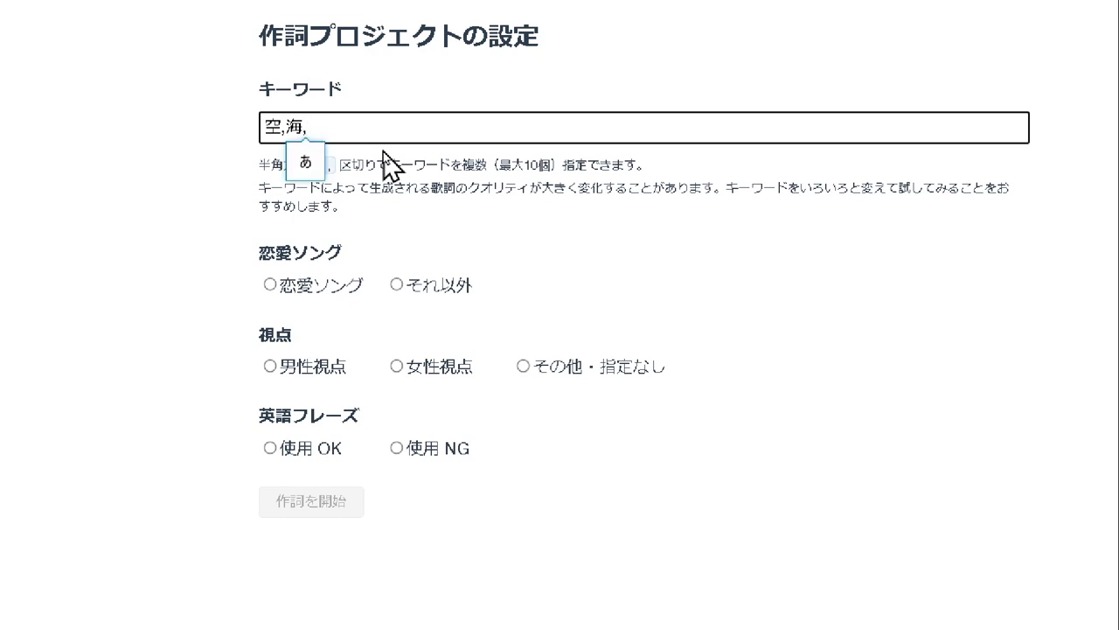
{"action": "type", "text": "かふぇ"}
{"action": "key", "text": "space"}
{"action": "key", "text": "Return"}
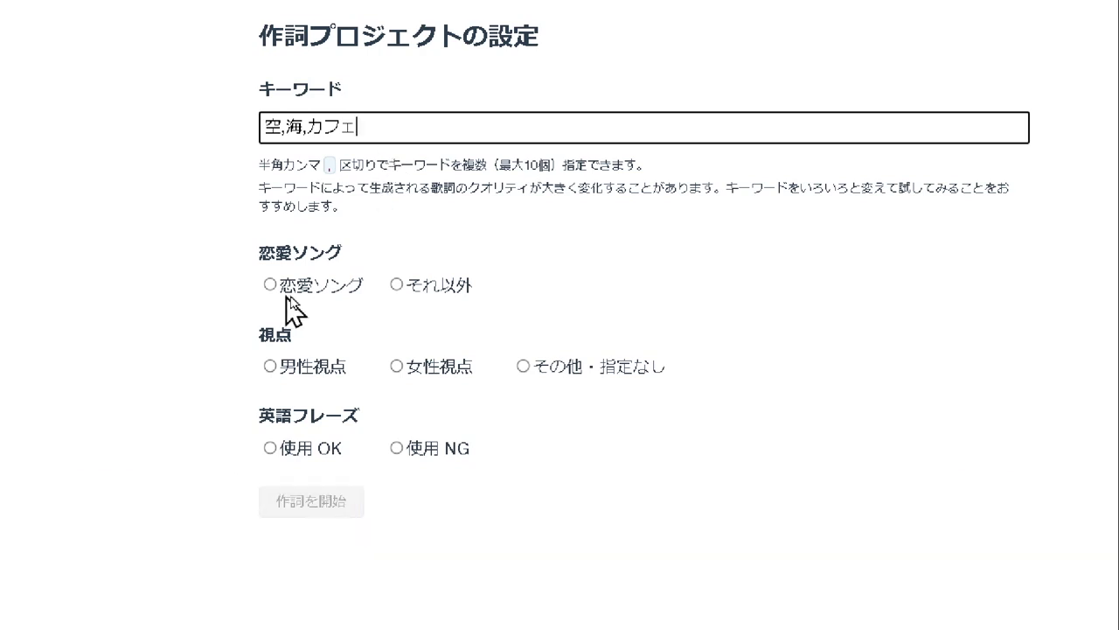
Choose 恋愛ソング, 男性視点 and no English phrases, then start writing lyrics.
{"action": "left_click", "coordinate": [266, 286]}
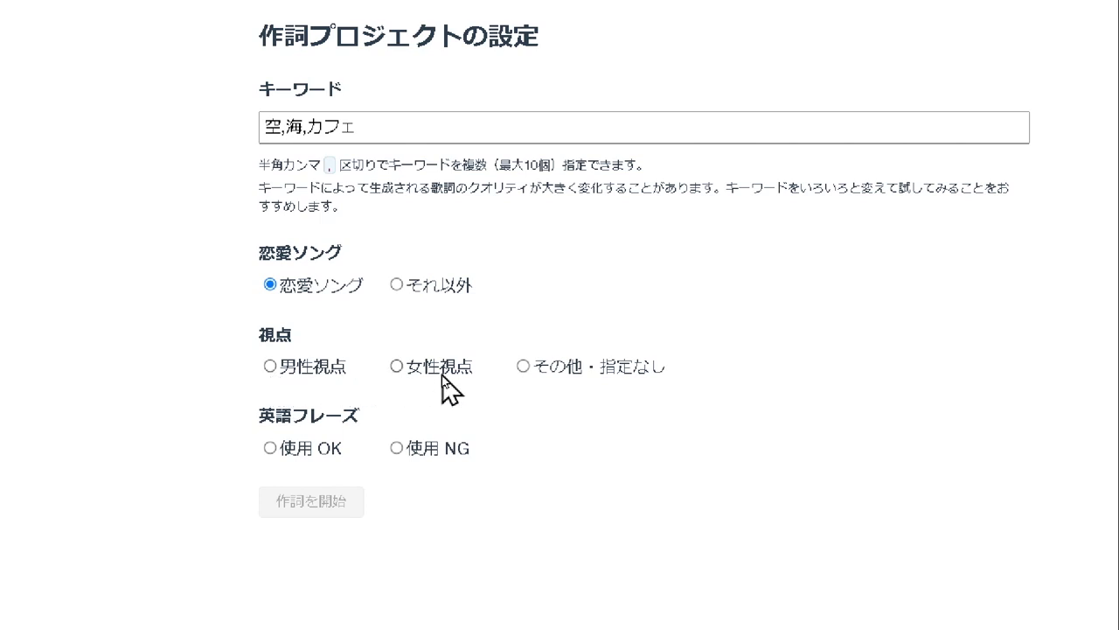
{"action": "left_click", "coordinate": [296, 360]}
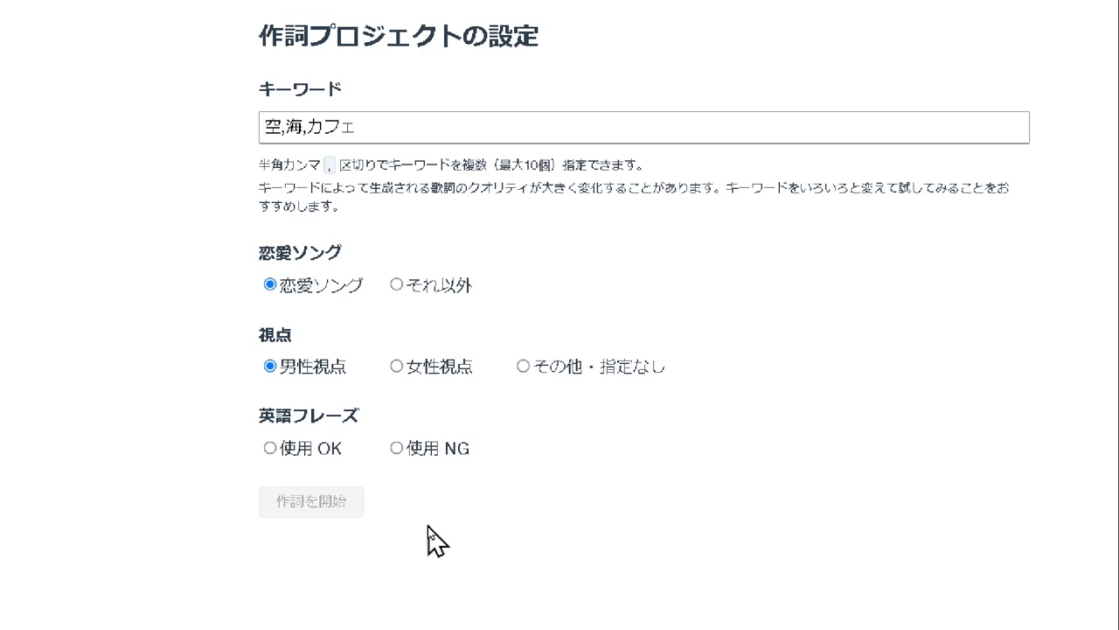
{"action": "left_click", "coordinate": [396, 448]}
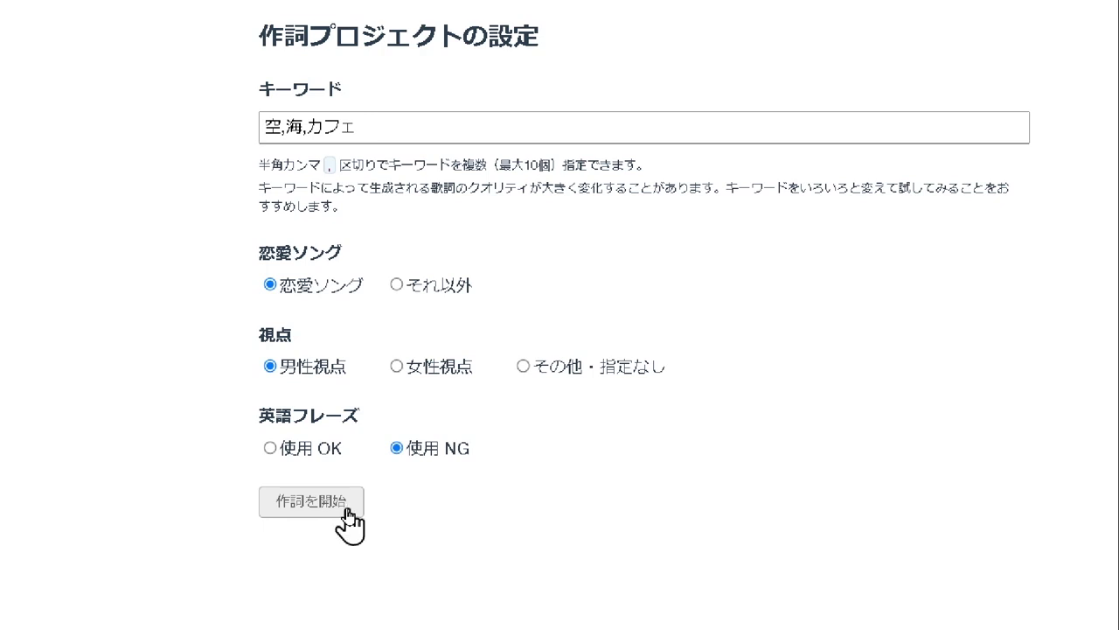
{"action": "left_click", "coordinate": [316, 504]}
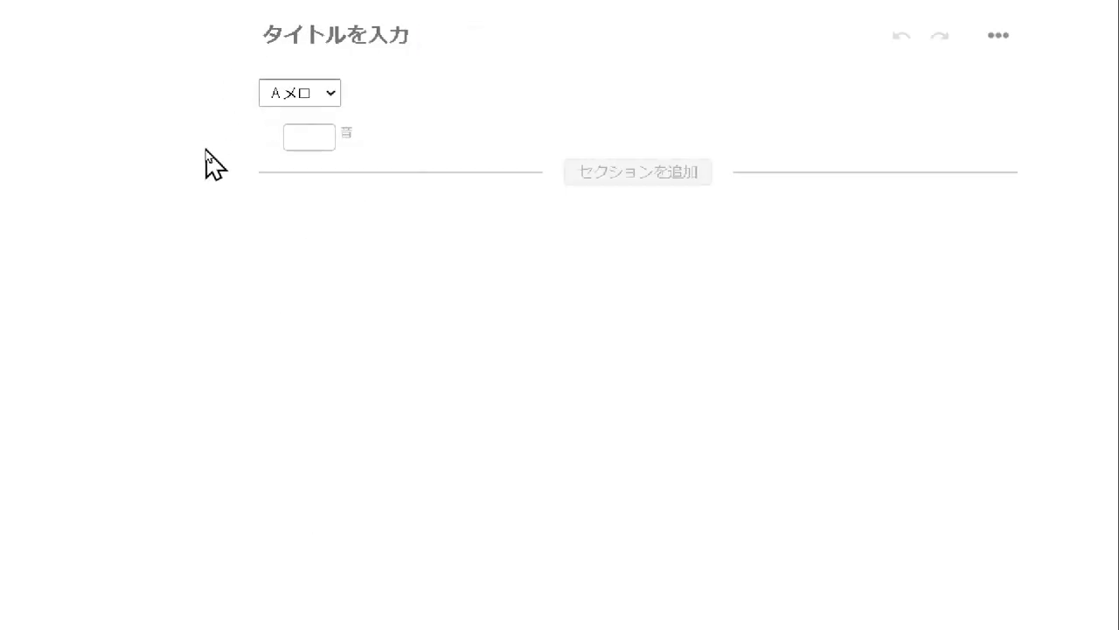
Give the Aメロ lines 20, 25 and 20 syllables and add another section.
{"action": "left_click", "coordinate": [315, 141]}
{"action": "type", "text": "1"}
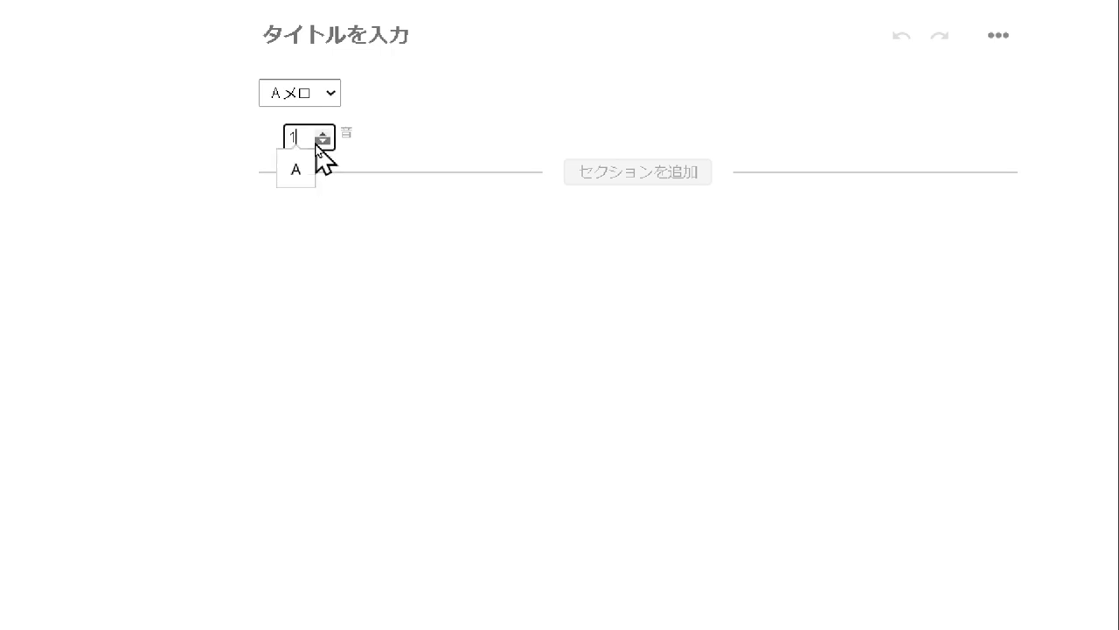
{"action": "key", "text": "Return"}
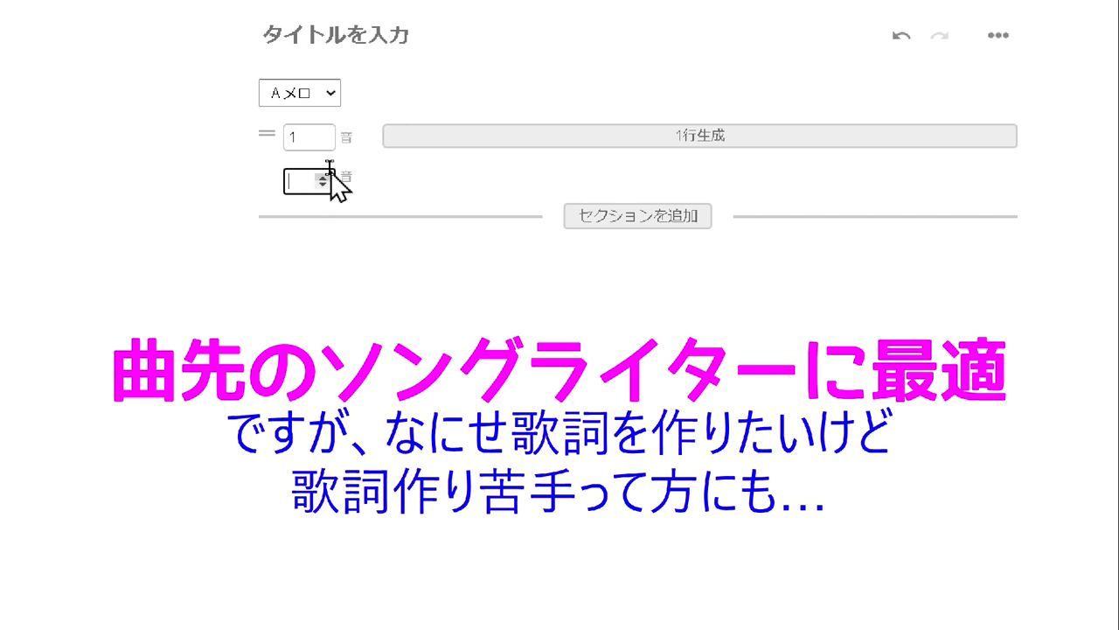
{"action": "key", "text": "shift+Tab"}
{"action": "type", "text": "20"}
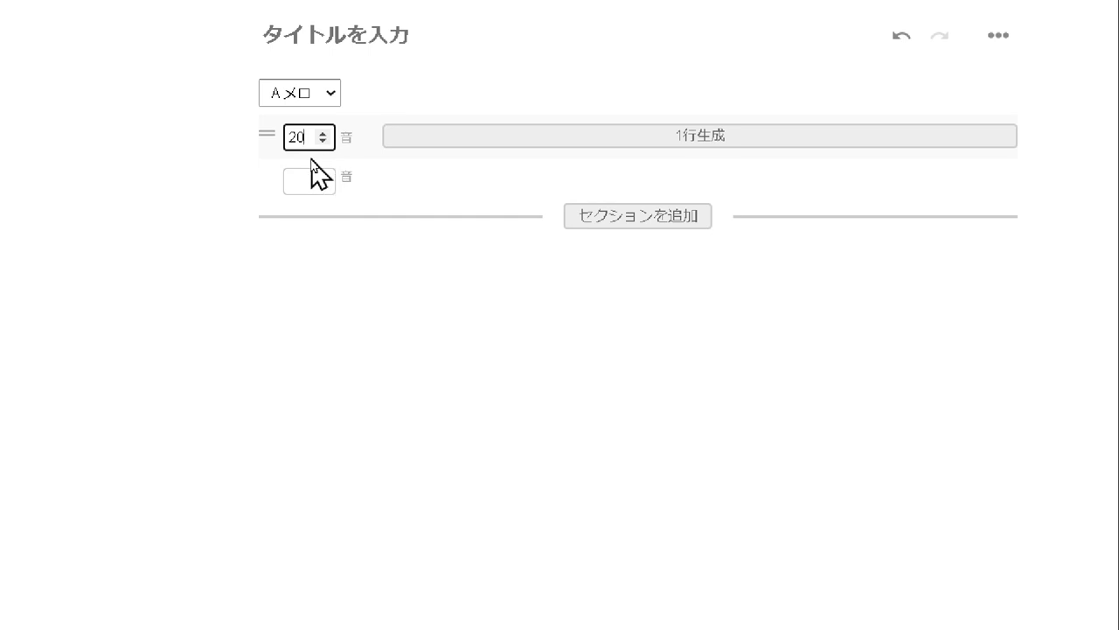
{"action": "left_click", "coordinate": [320, 183]}
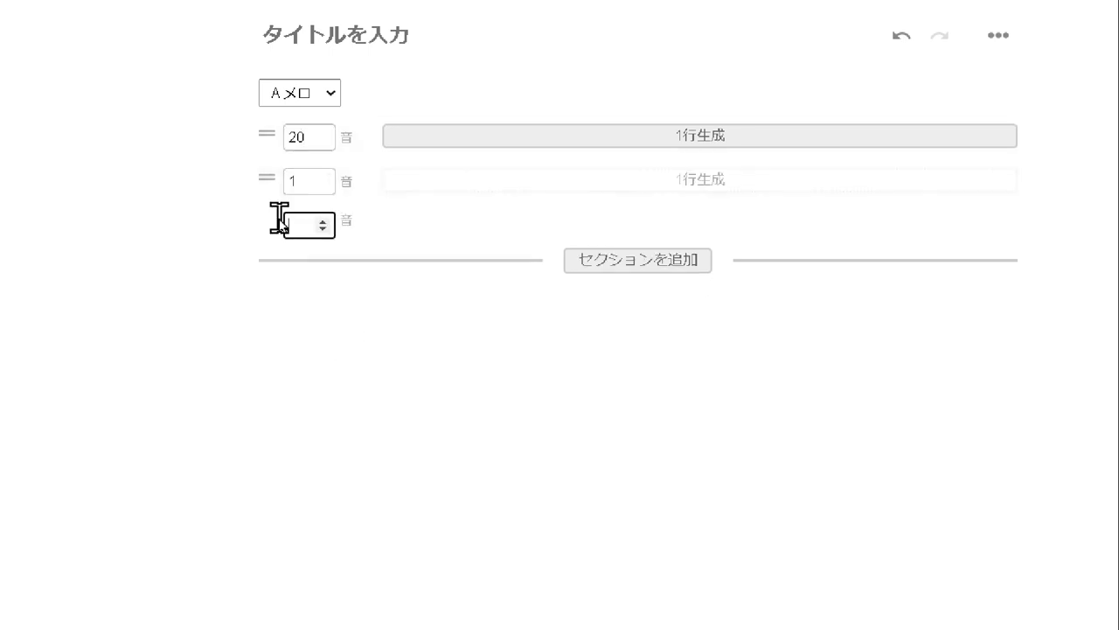
{"action": "double_click", "coordinate": [295, 181]}
{"action": "type", "text": "25"}
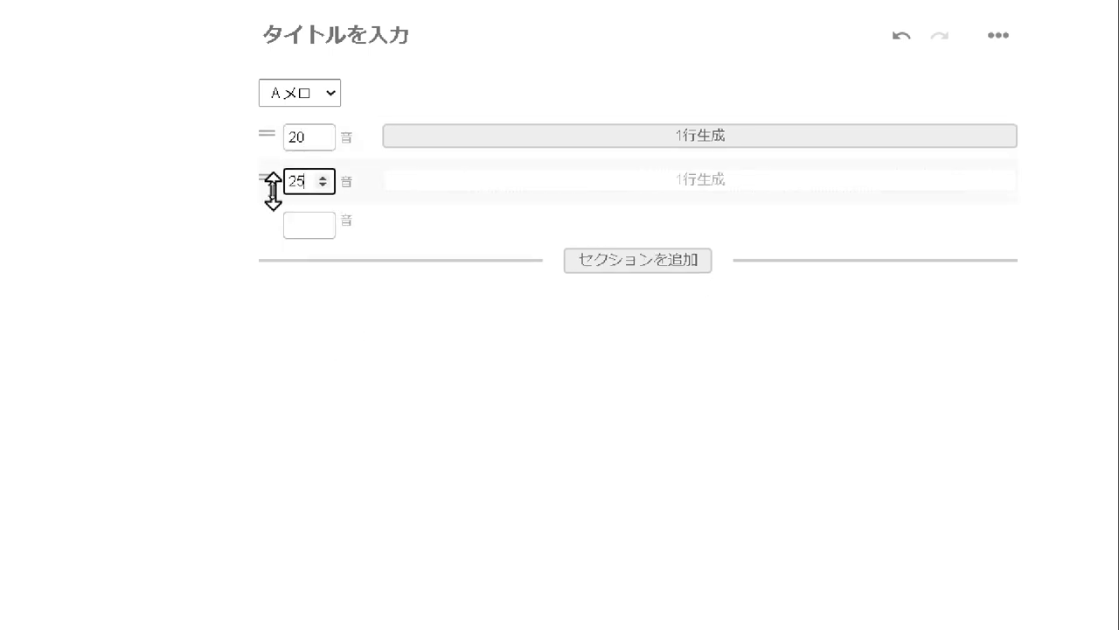
{"action": "left_click", "coordinate": [313, 221]}
{"action": "type", "text": "20"}
{"action": "key", "text": "Return"}
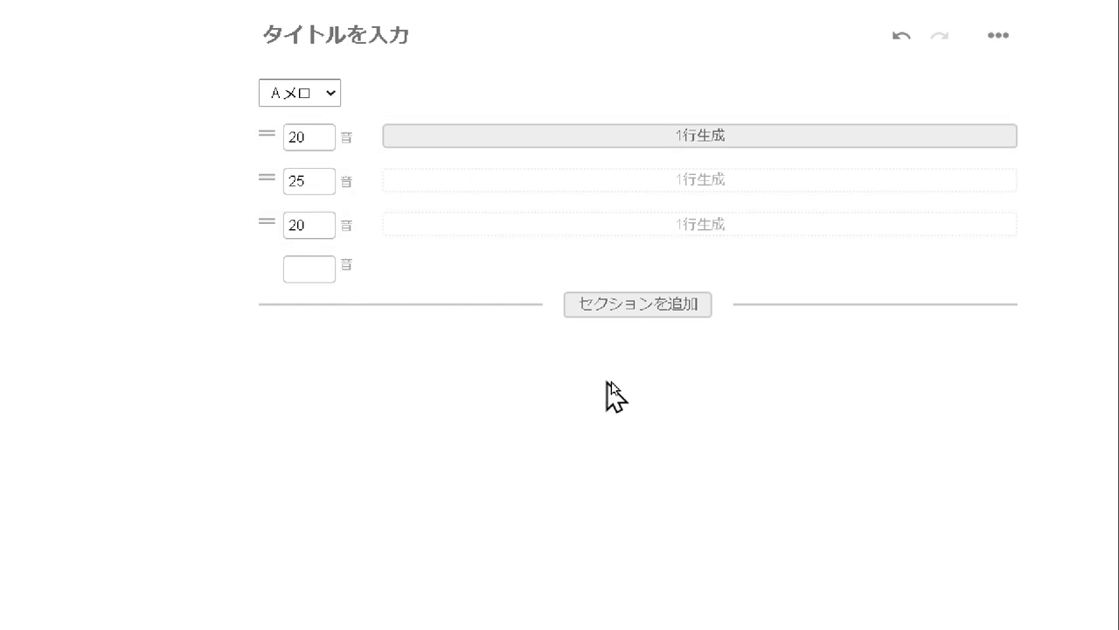
{"action": "left_click", "coordinate": [647, 315]}
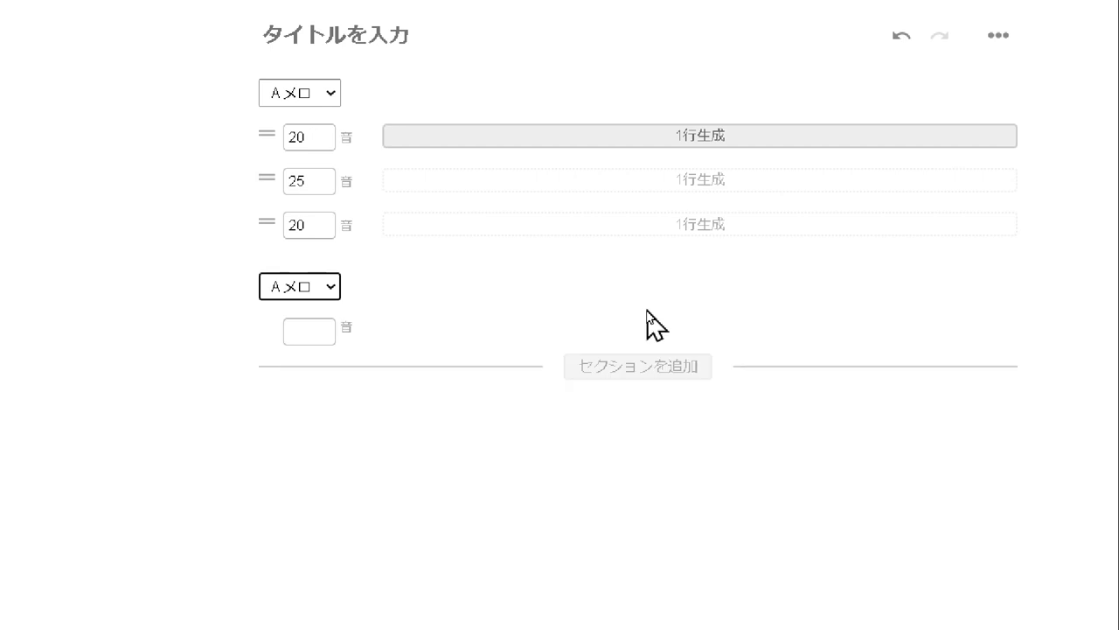
Make the new section a Bメロ with lines of 20, 16 and 18 syllables.
{"action": "left_click", "coordinate": [329, 288]}
{"action": "left_click", "coordinate": [293, 334]}
{"action": "left_click", "coordinate": [299, 335]}
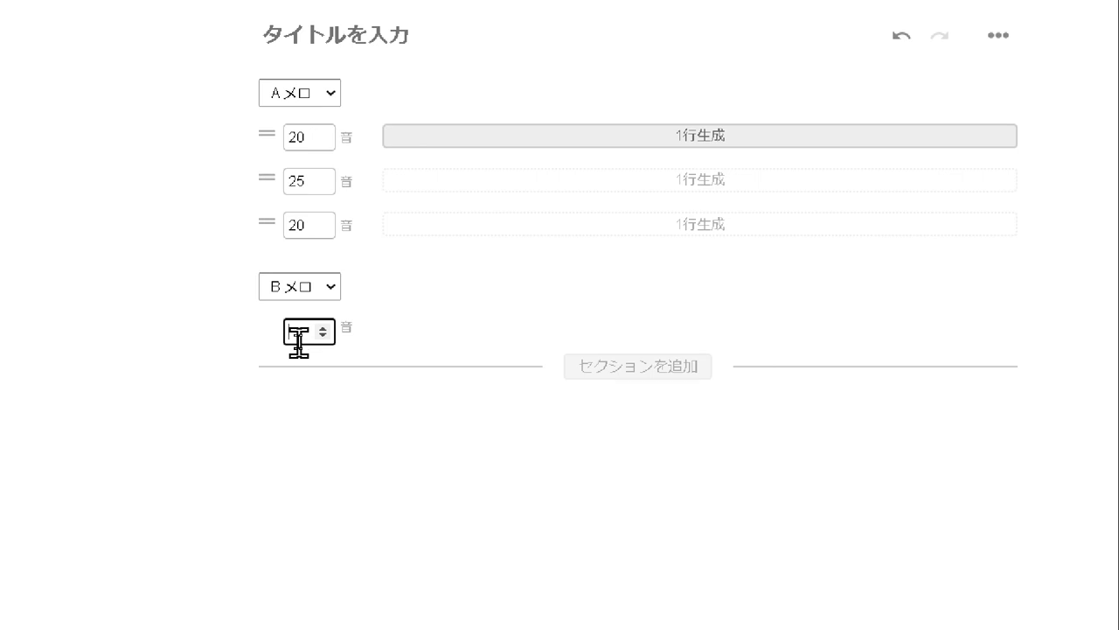
{"action": "key", "text": "Return"}
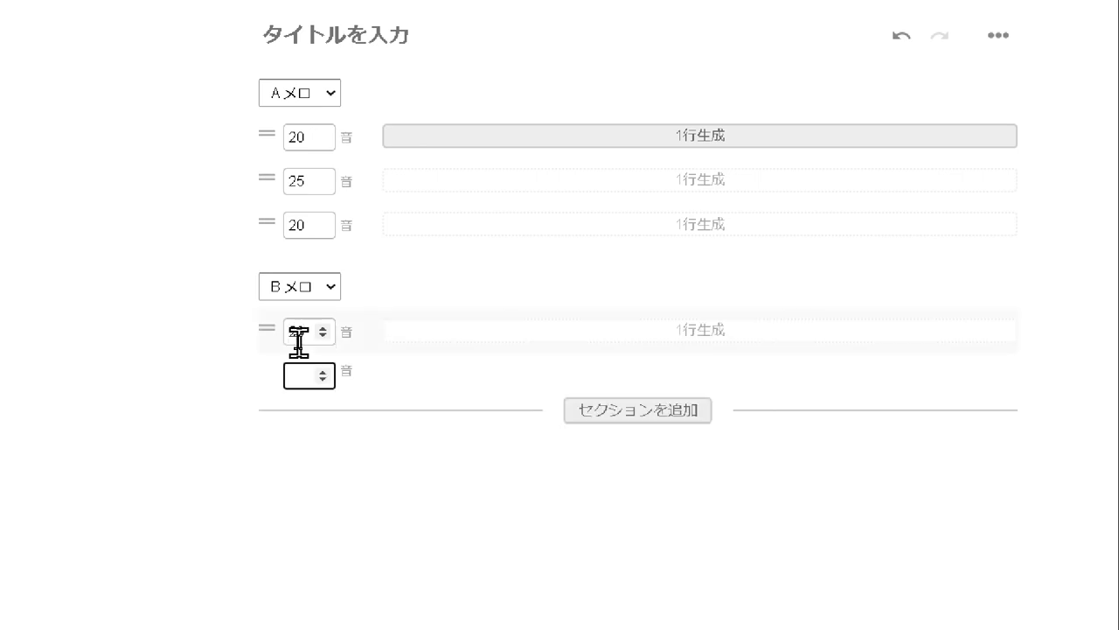
{"action": "type", "text": "16"}
{"action": "key", "text": "Return"}
{"action": "type", "text": "18"}
{"action": "key", "text": "Return"}
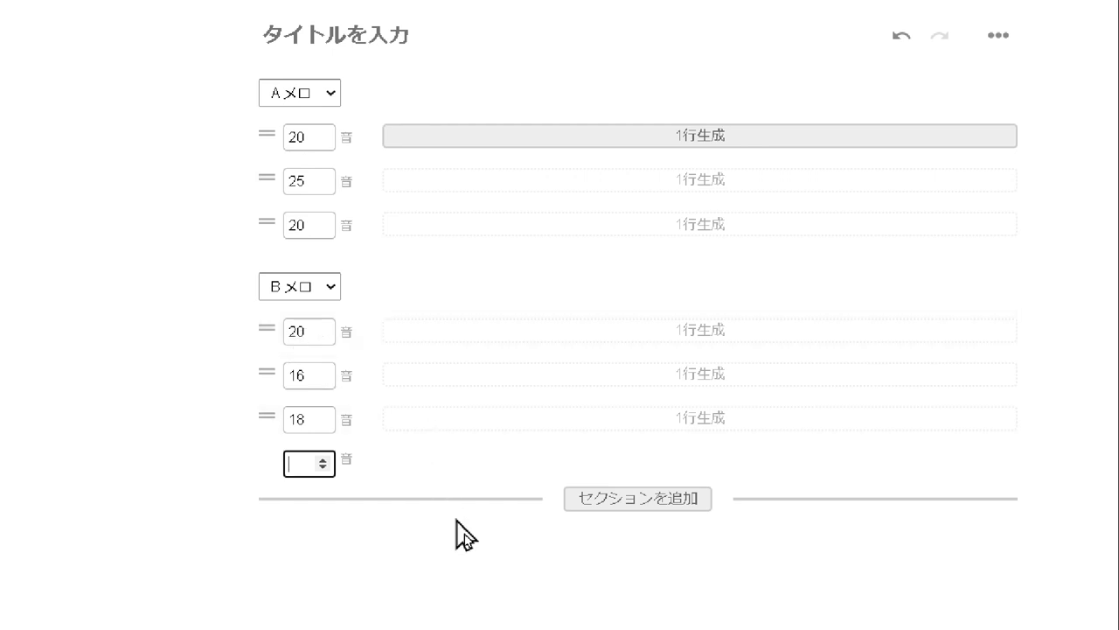
Add a サビ section with 20- and 22-syllable lines.
{"action": "left_click", "coordinate": [638, 498]}
{"action": "left_click", "coordinate": [304, 58]}
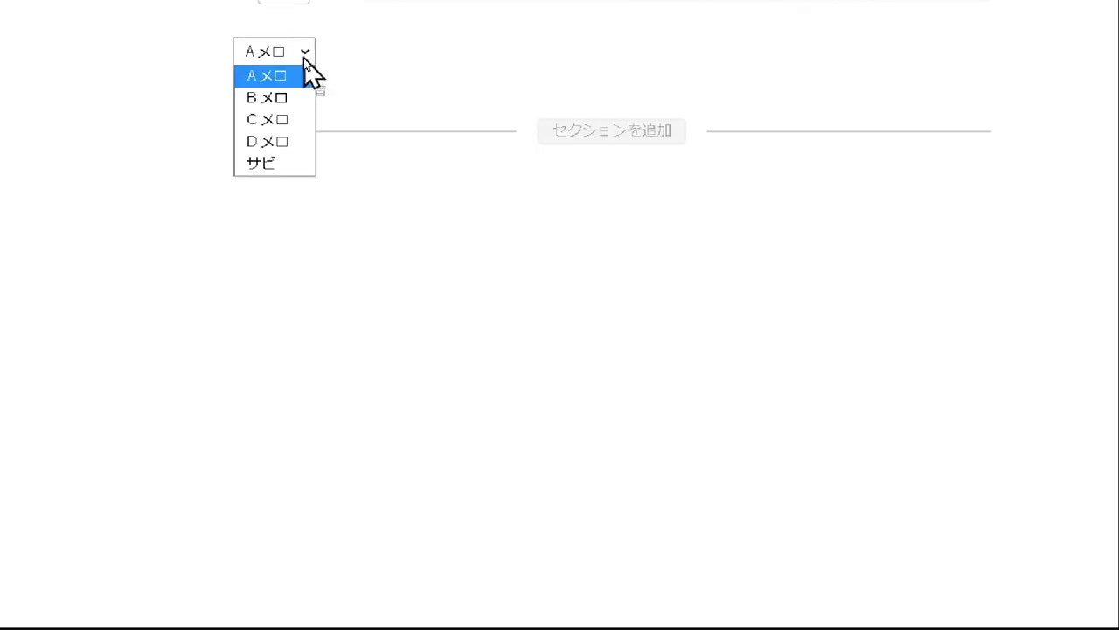
{"action": "left_click", "coordinate": [266, 166]}
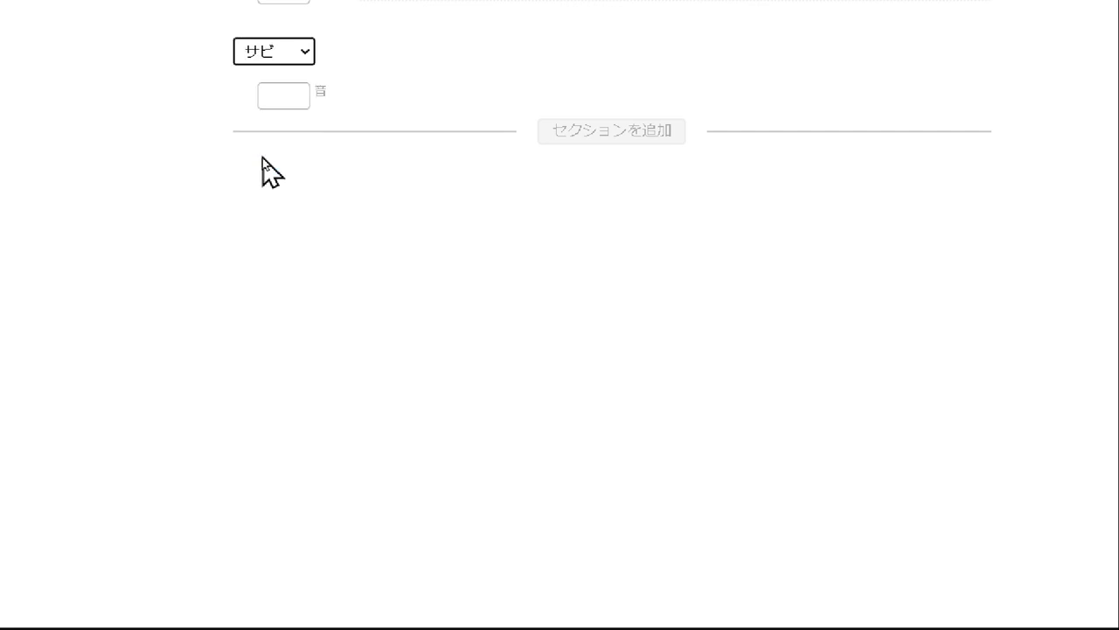
{"action": "left_click", "coordinate": [283, 97]}
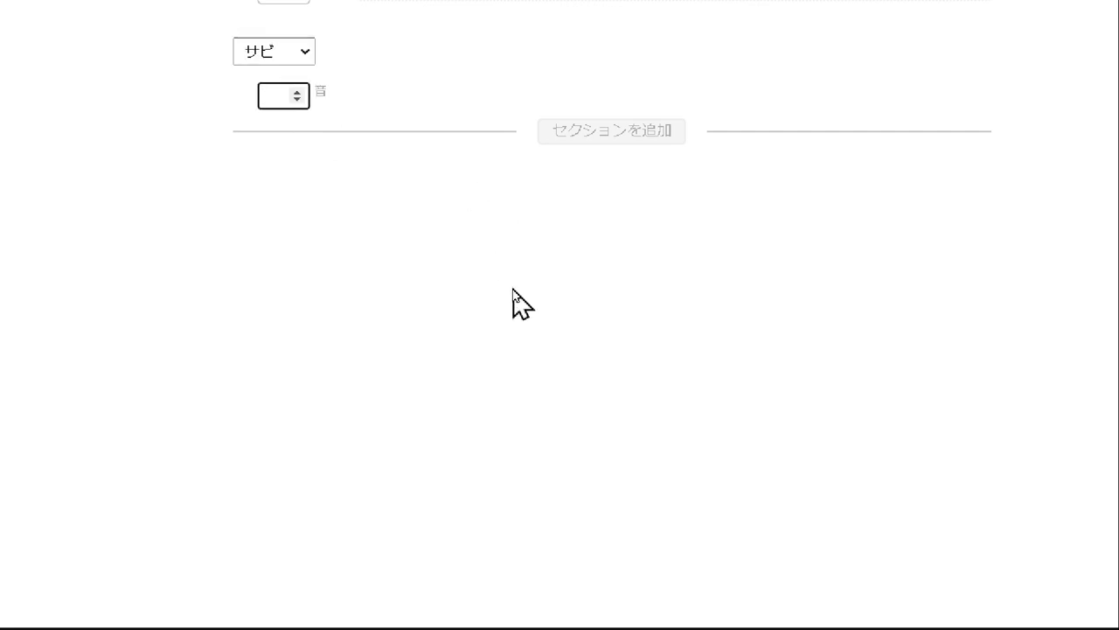
{"action": "type", "text": "20"}
{"action": "key", "text": "Return"}
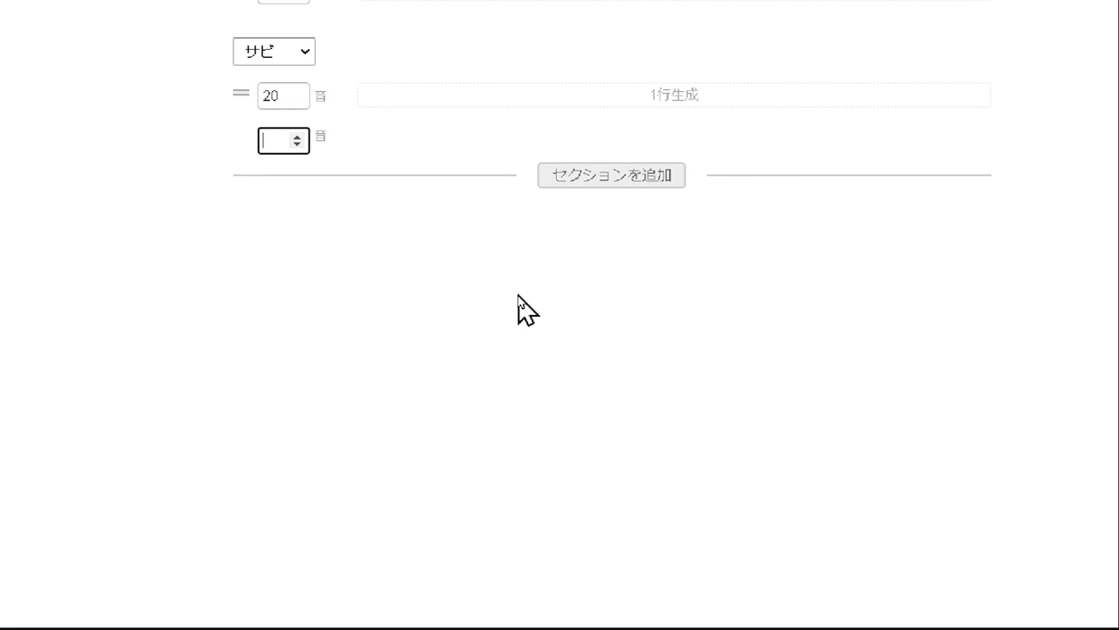
{"action": "type", "text": "22"}
{"action": "key", "text": "Return"}
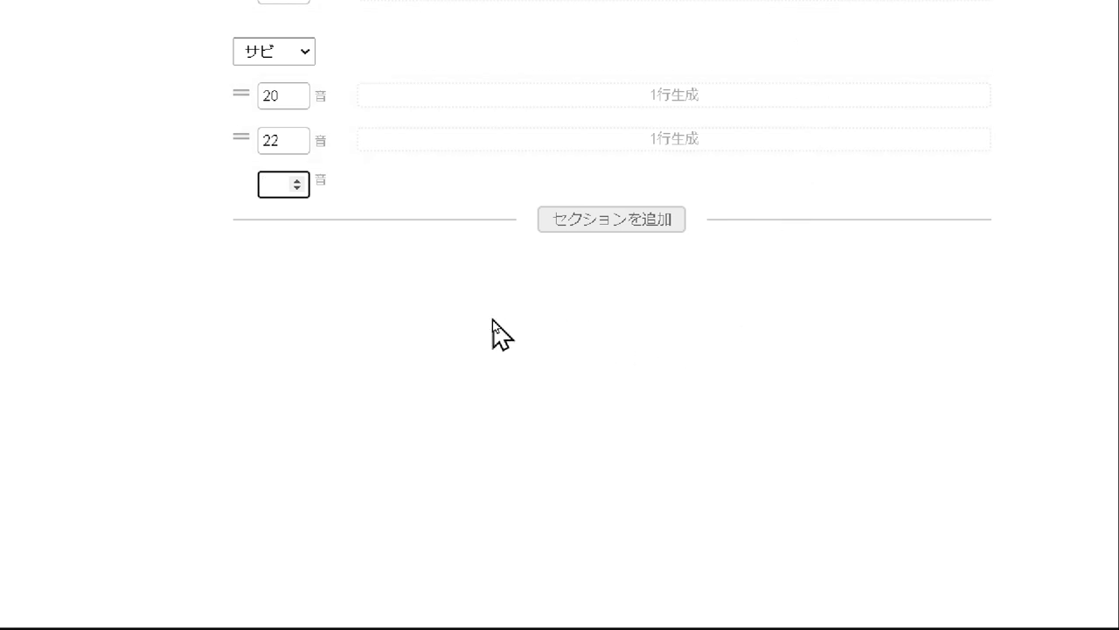
Add a Cメロ section with lines of 25, 18 and 20 syllables.
{"action": "left_click", "coordinate": [289, 202]}
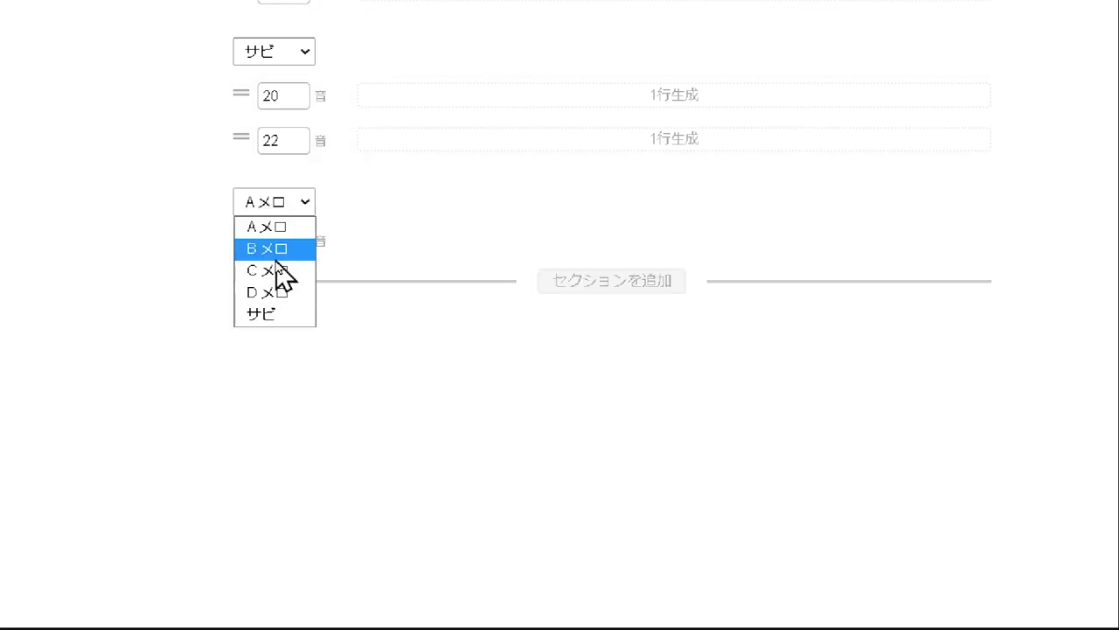
{"action": "left_click", "coordinate": [271, 271]}
{"action": "left_click", "coordinate": [279, 245]}
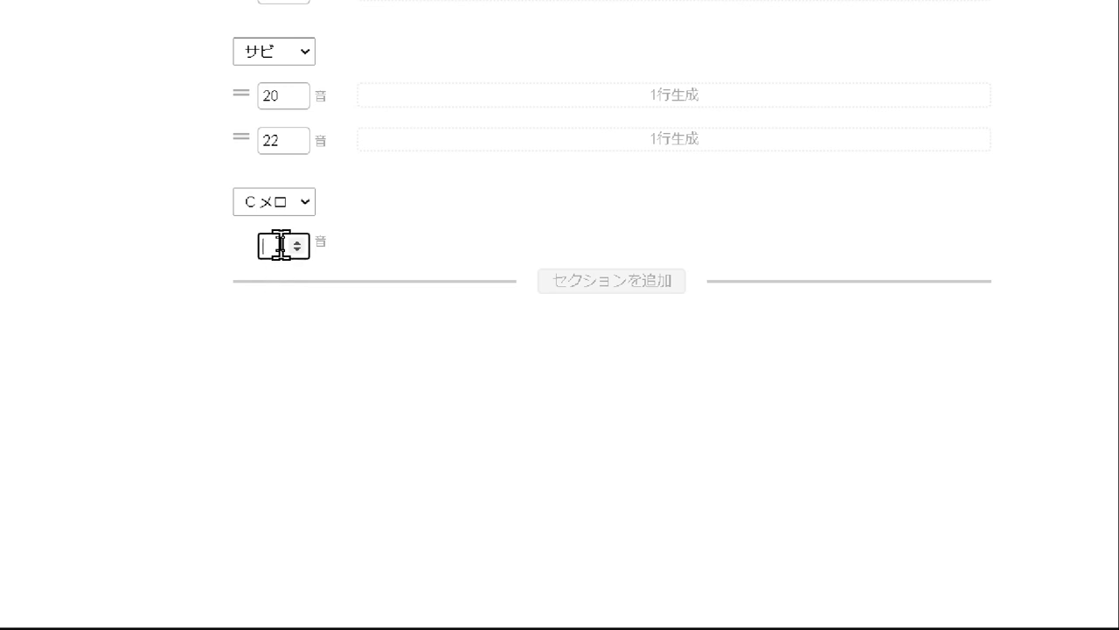
{"action": "type", "text": "25"}
{"action": "key", "text": "Return"}
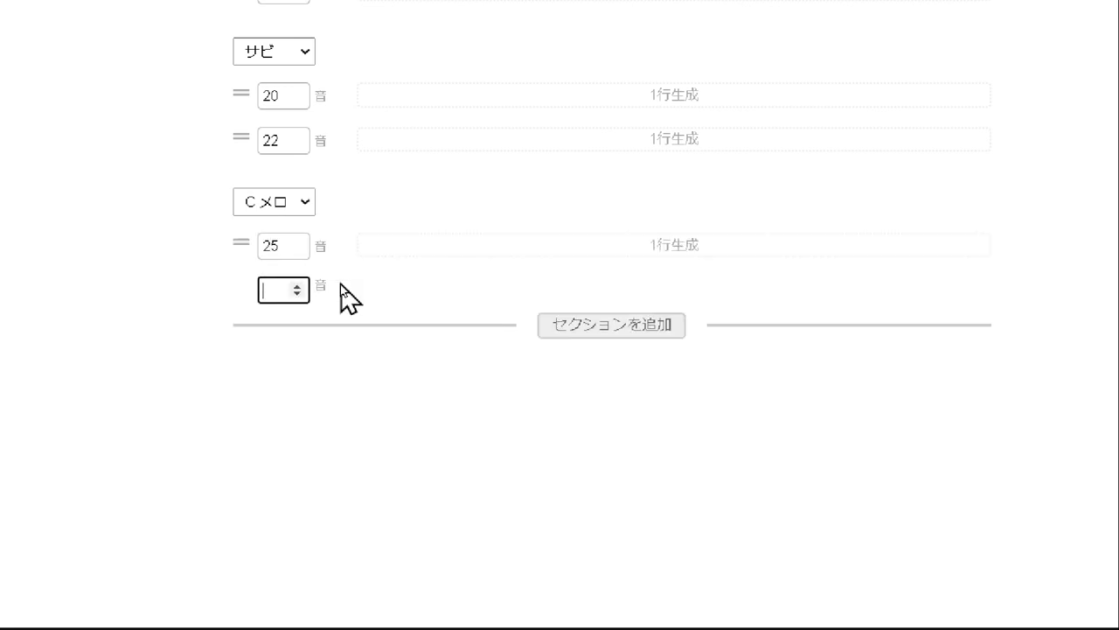
{"action": "type", "text": "18"}
{"action": "key", "text": "Return"}
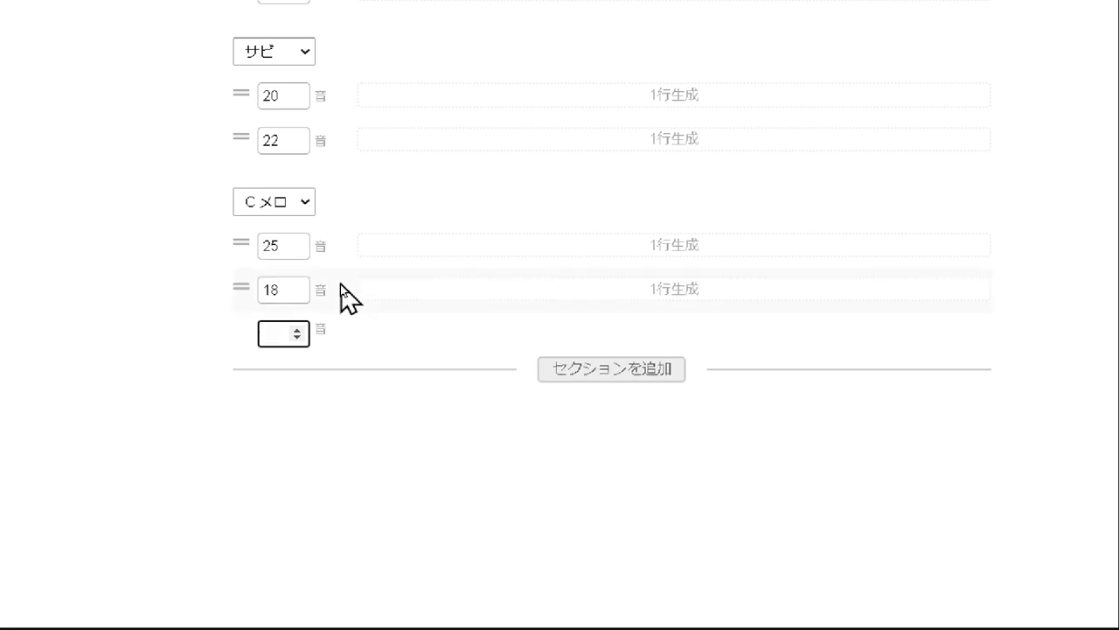
{"action": "type", "text": "20"}
{"action": "key", "text": "Return"}
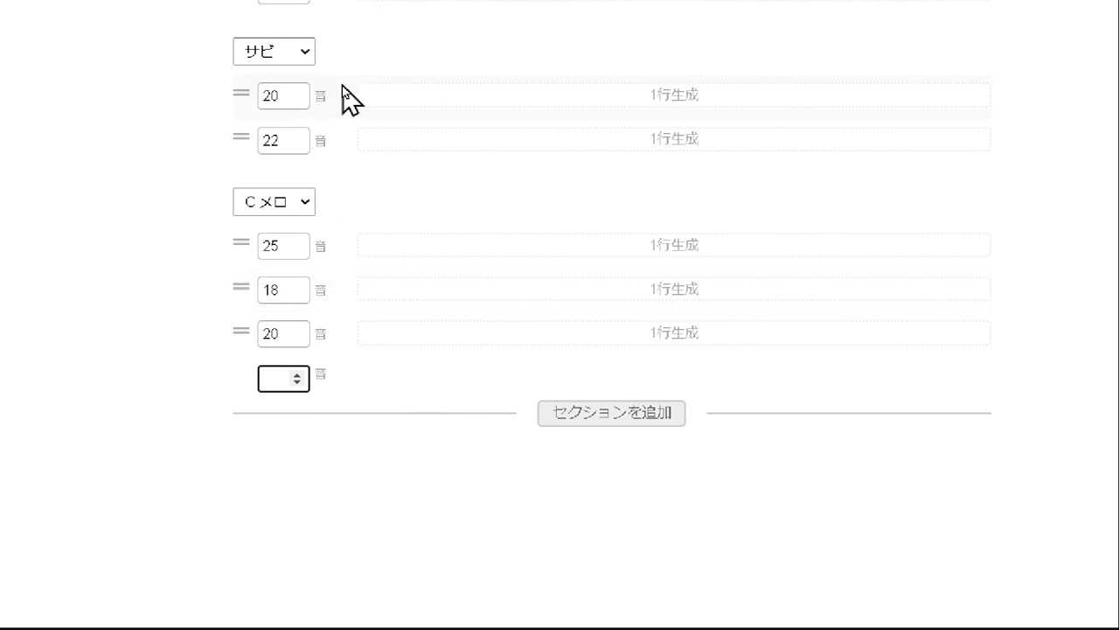
Add a final サビ with 20, 22 and 15-syllable lines, then generate the first Aメロ line.
{"action": "left_click", "coordinate": [604, 414]}
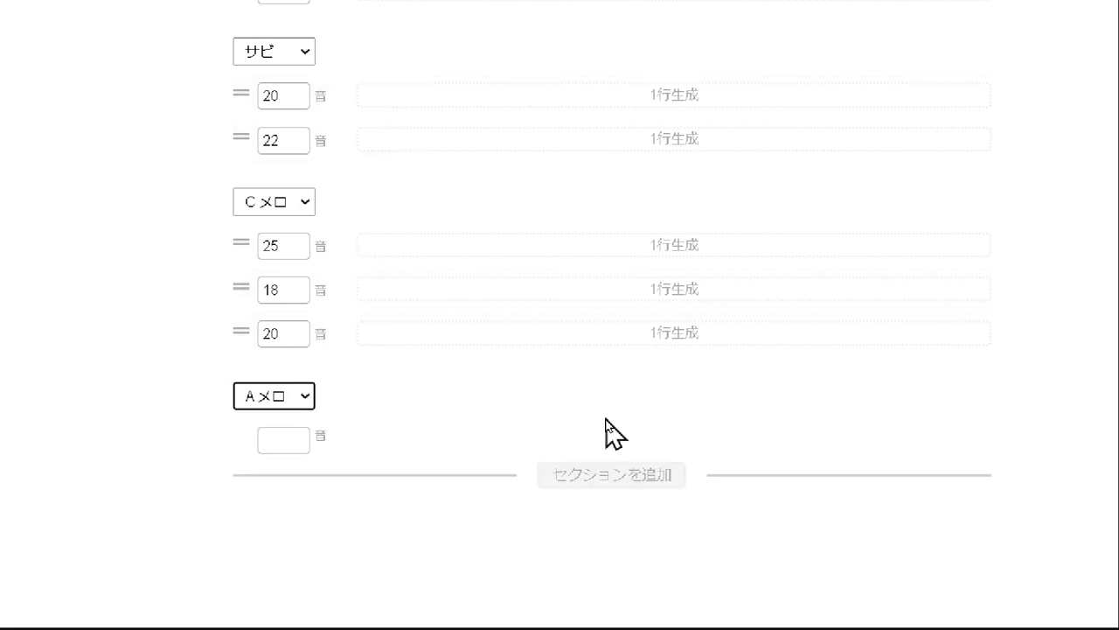
{"action": "left_click", "coordinate": [303, 401]}
{"action": "left_click", "coordinate": [268, 510]}
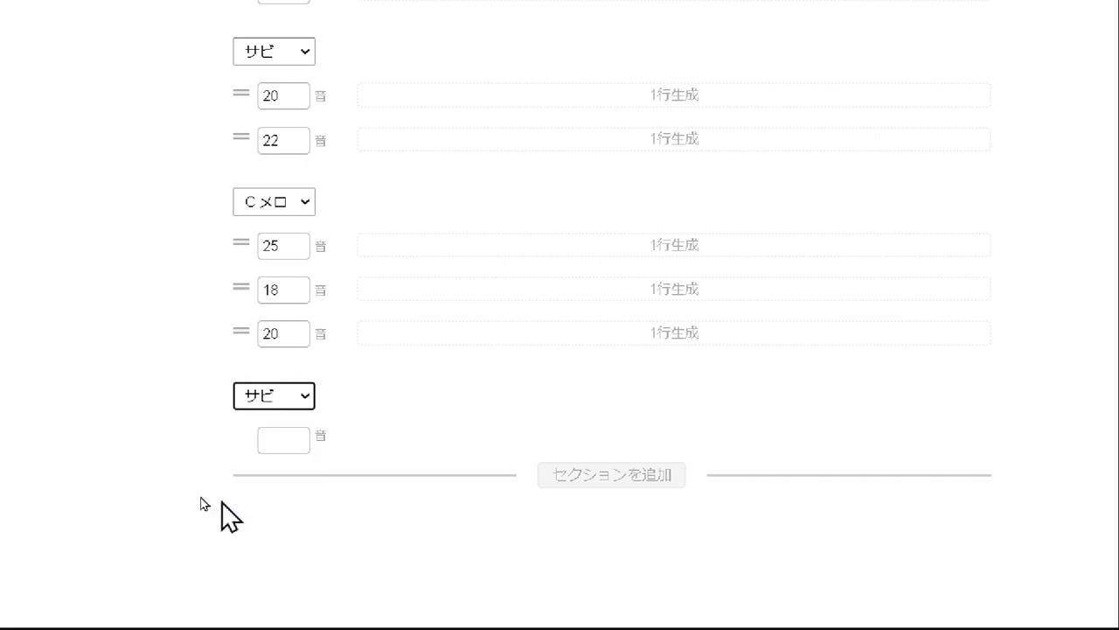
{"action": "left_click", "coordinate": [280, 440]}
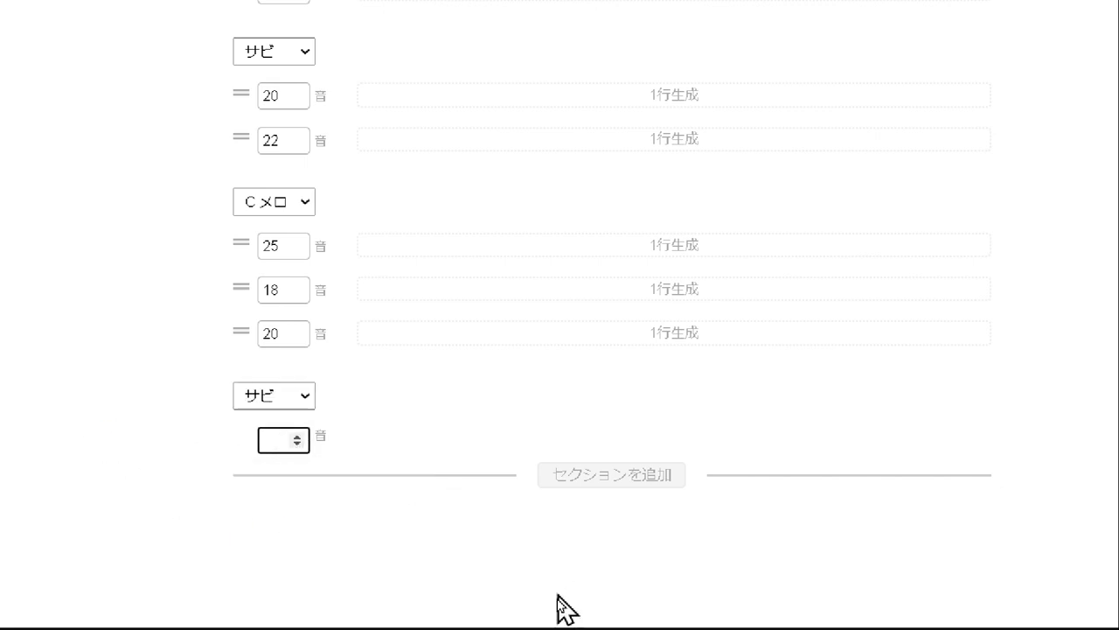
{"action": "type", "text": "20"}
{"action": "key", "text": "Return"}
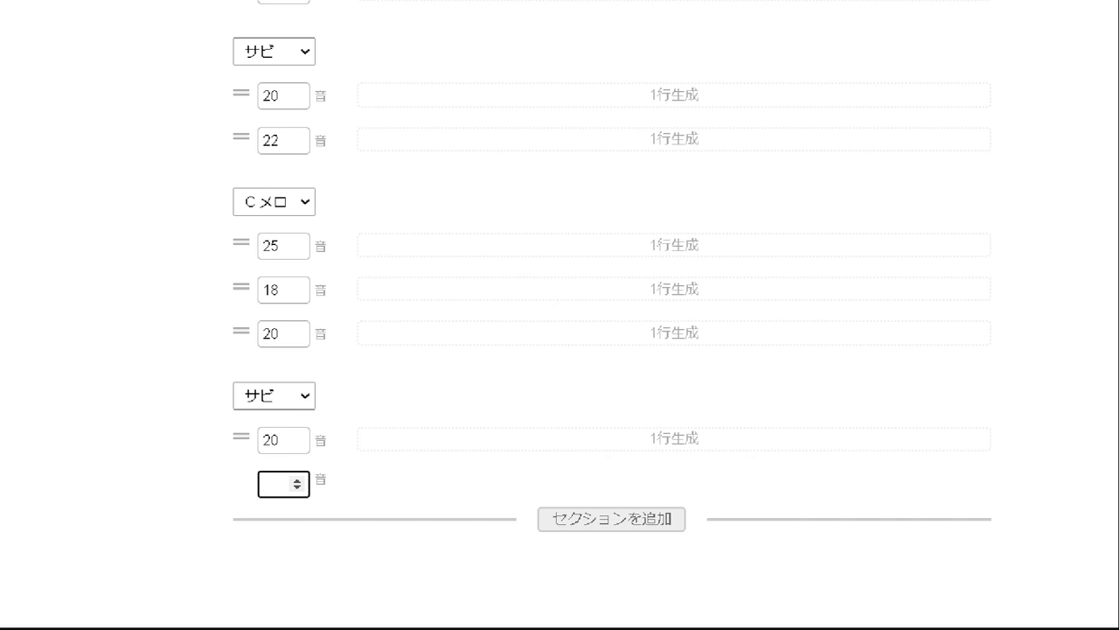
{"action": "type", "text": "22"}
{"action": "key", "text": "Return"}
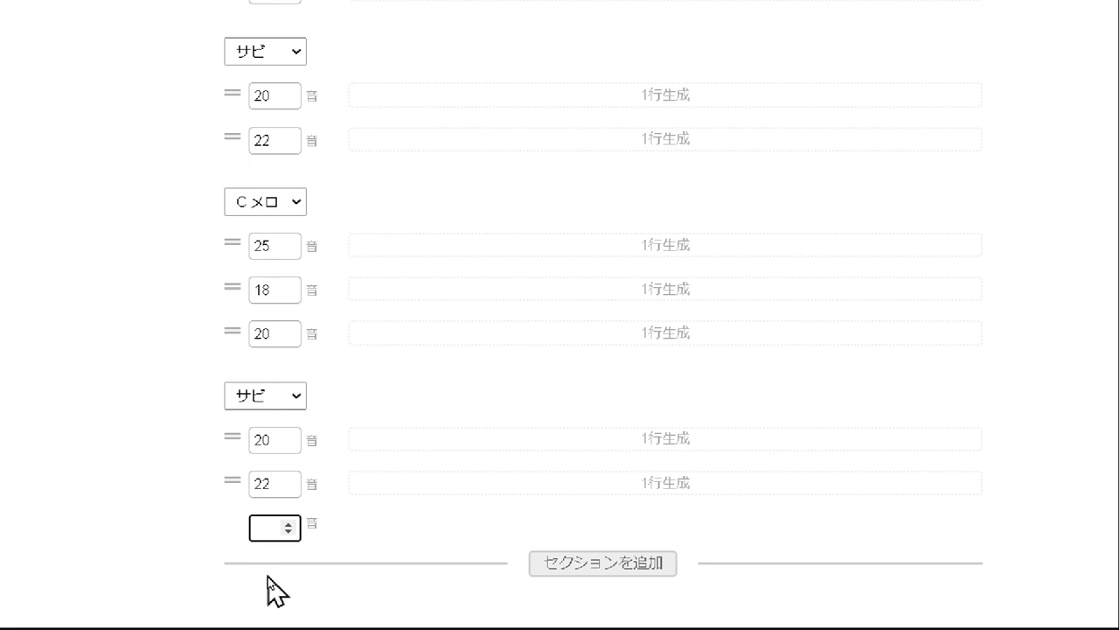
{"action": "type", "text": "15"}
{"action": "key", "text": "Return"}
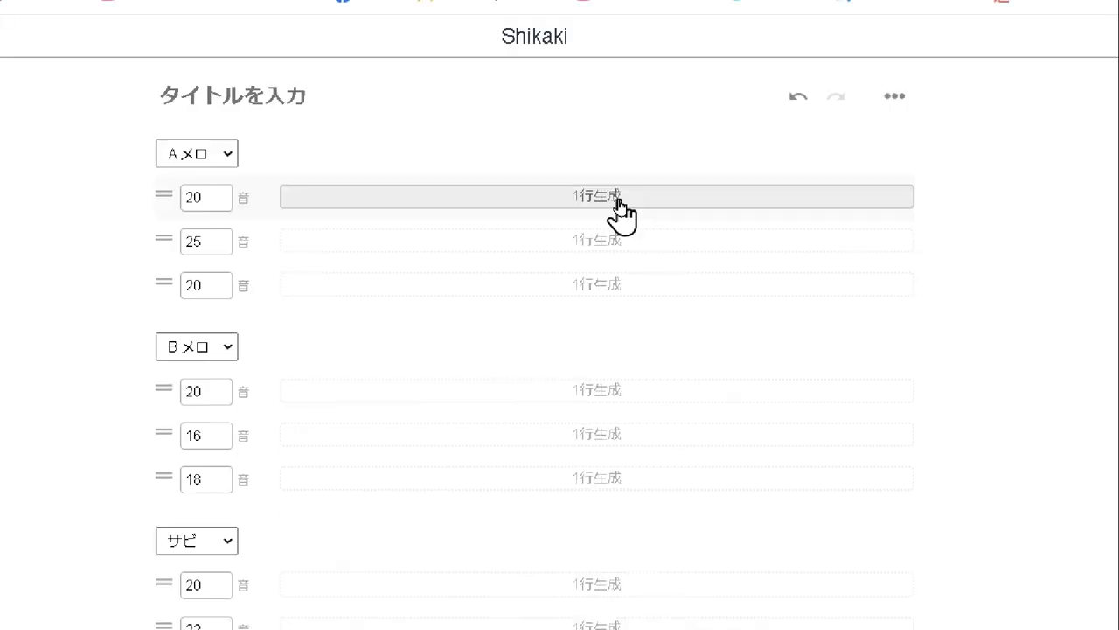
{"action": "left_click", "coordinate": [616, 197]}
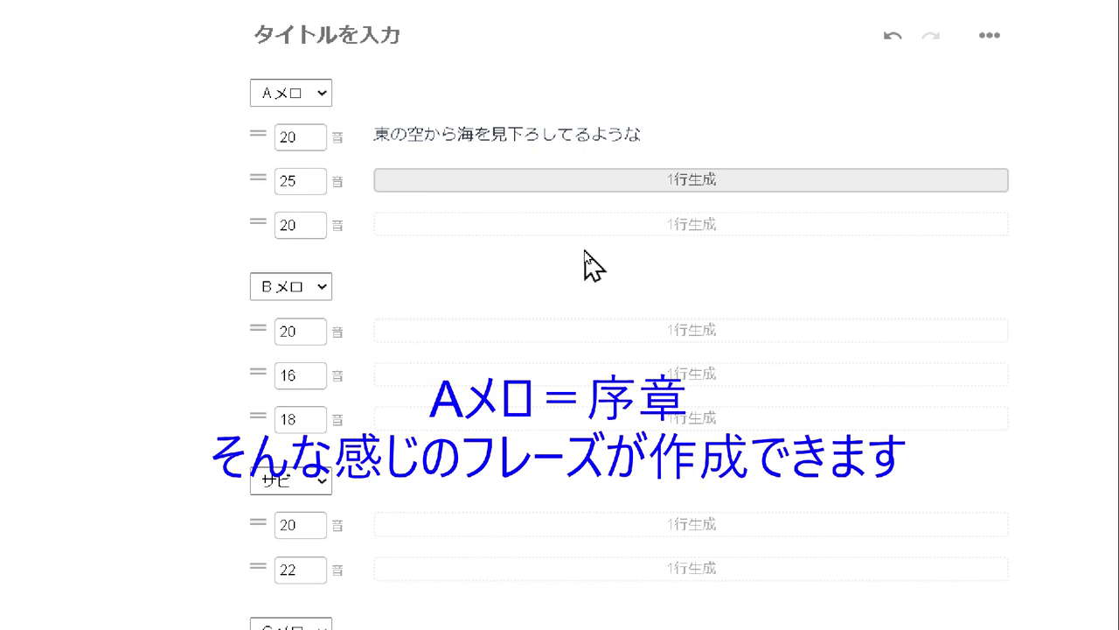
Generate the second and third Aメロ lines and the first Bメロ line.
{"action": "left_click", "coordinate": [645, 184]}
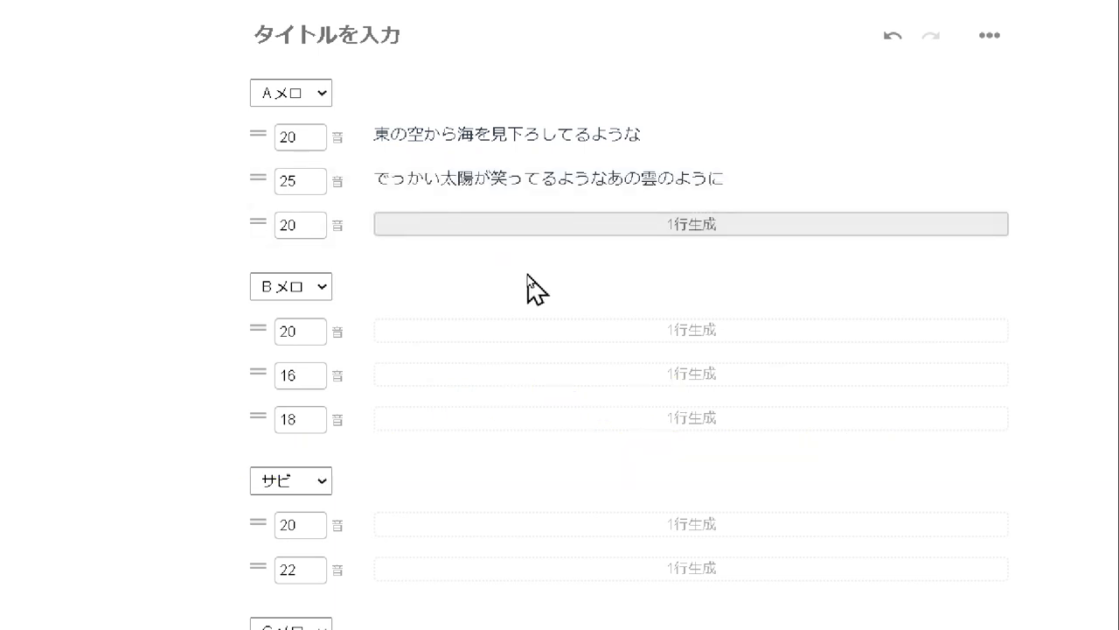
{"action": "left_click", "coordinate": [684, 229]}
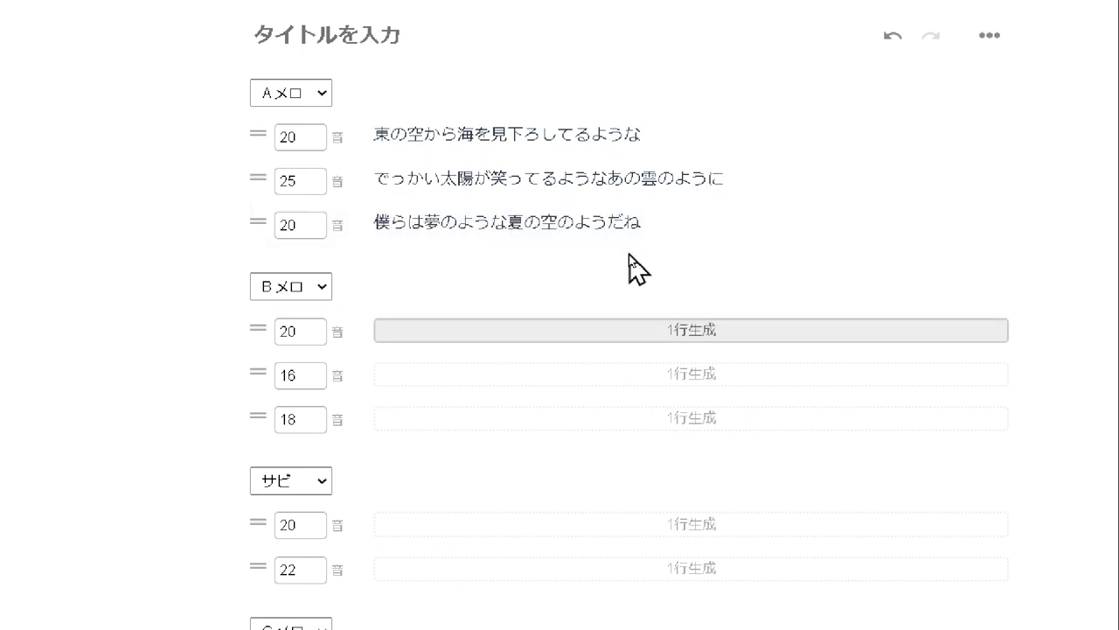
{"action": "left_click", "coordinate": [666, 330]}
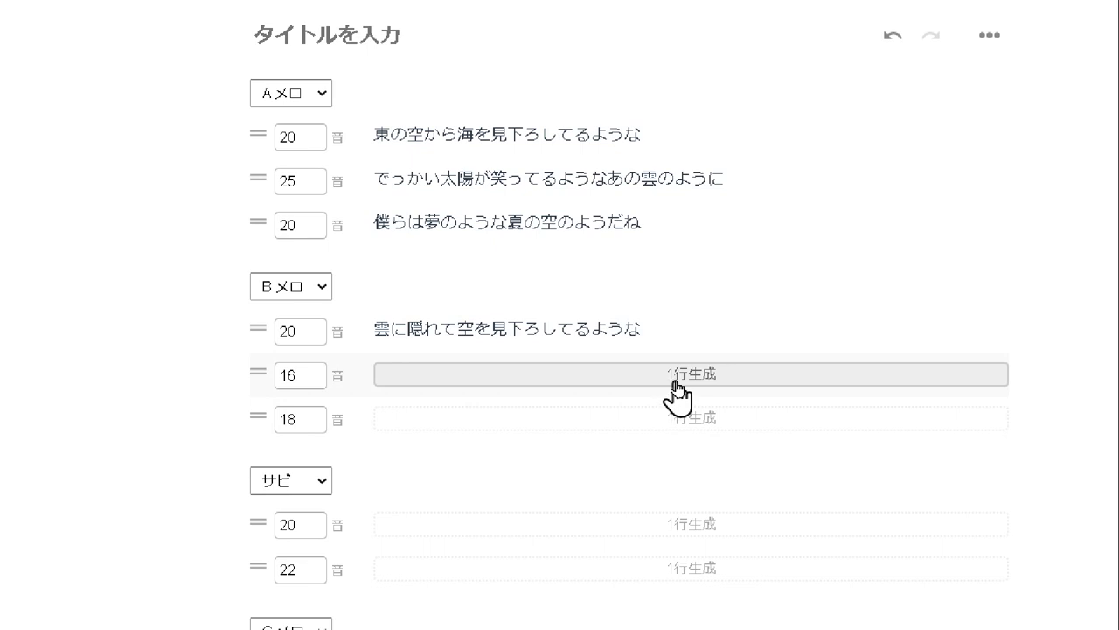
Generate the 16- and 18-syllable Bメロ lines, rerolling until the first reads あの丘の上の君が笑ってる.
{"action": "left_click", "coordinate": [687, 374]}
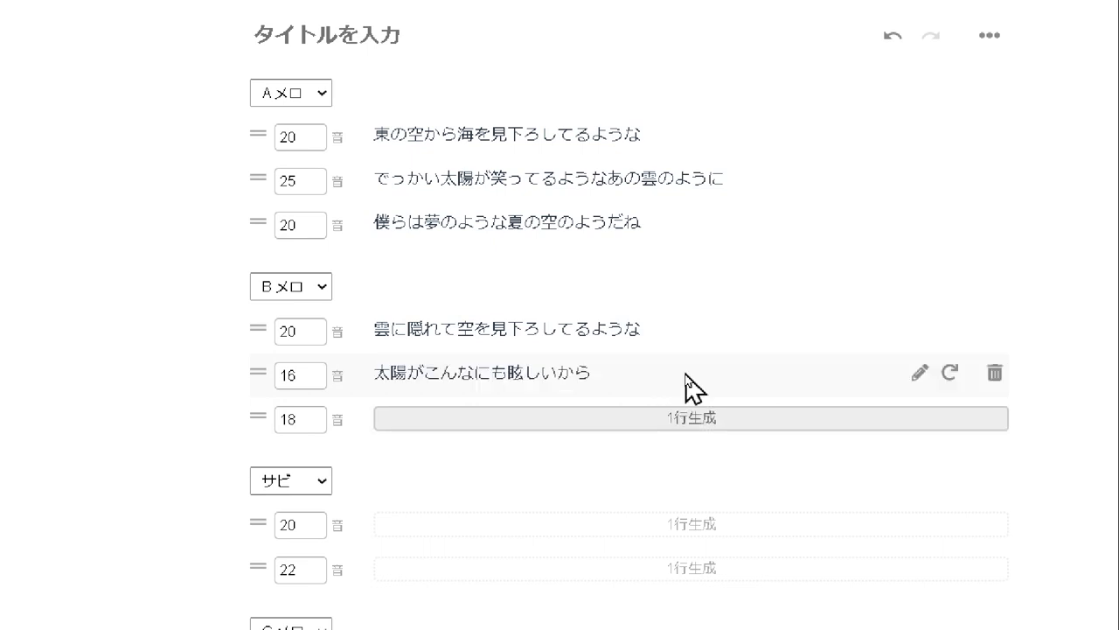
{"action": "left_click", "coordinate": [654, 420]}
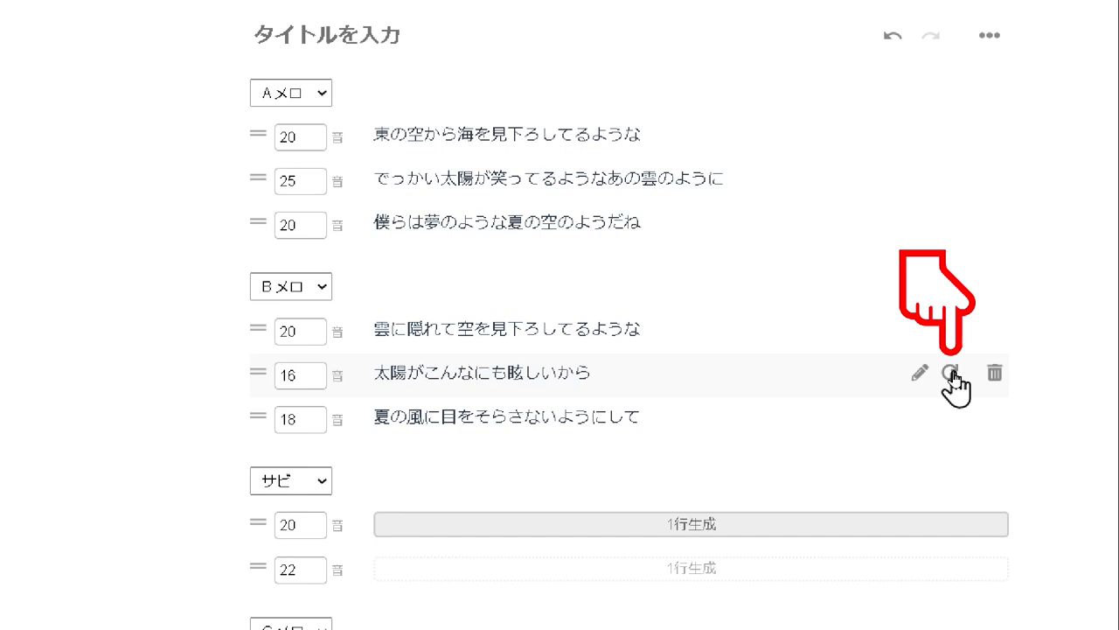
{"action": "left_click", "coordinate": [951, 375]}
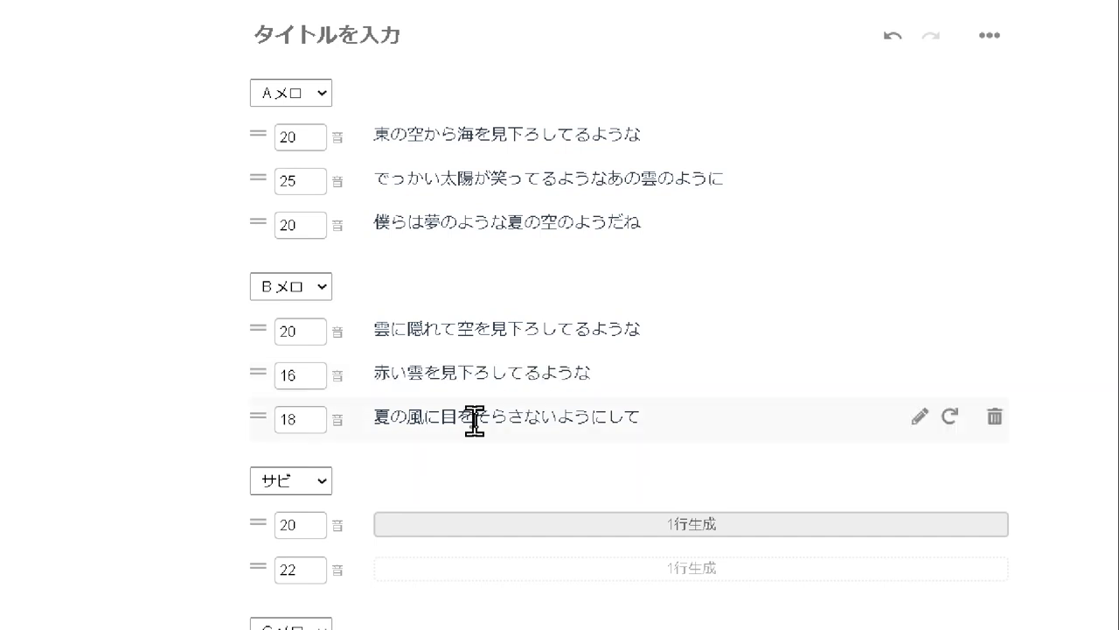
{"action": "left_click", "coordinate": [950, 414]}
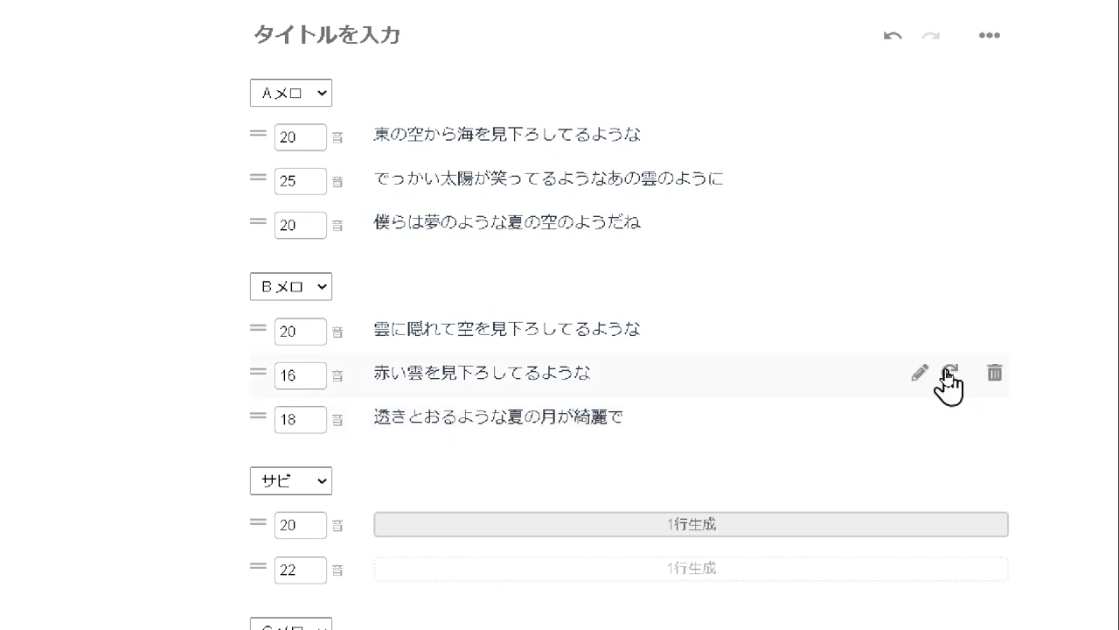
{"action": "left_click", "coordinate": [951, 375]}
{"action": "left_click", "coordinate": [950, 375]}
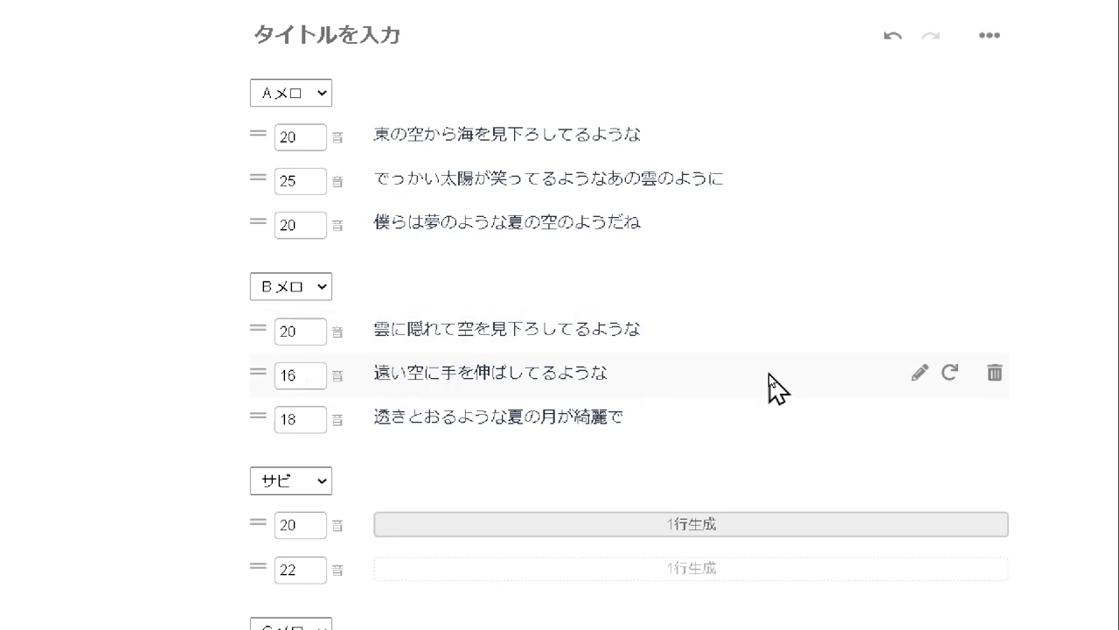
{"action": "left_click", "coordinate": [947, 373]}
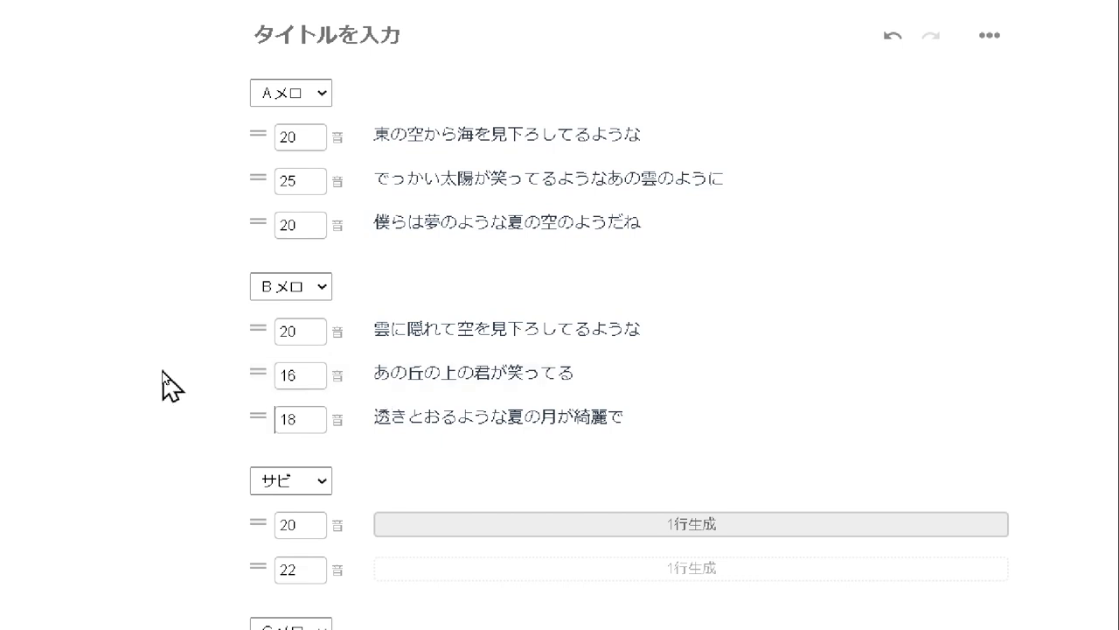
{"action": "scroll", "coordinate": [161, 385], "scroll_direction": "down", "scroll_amount": 5}
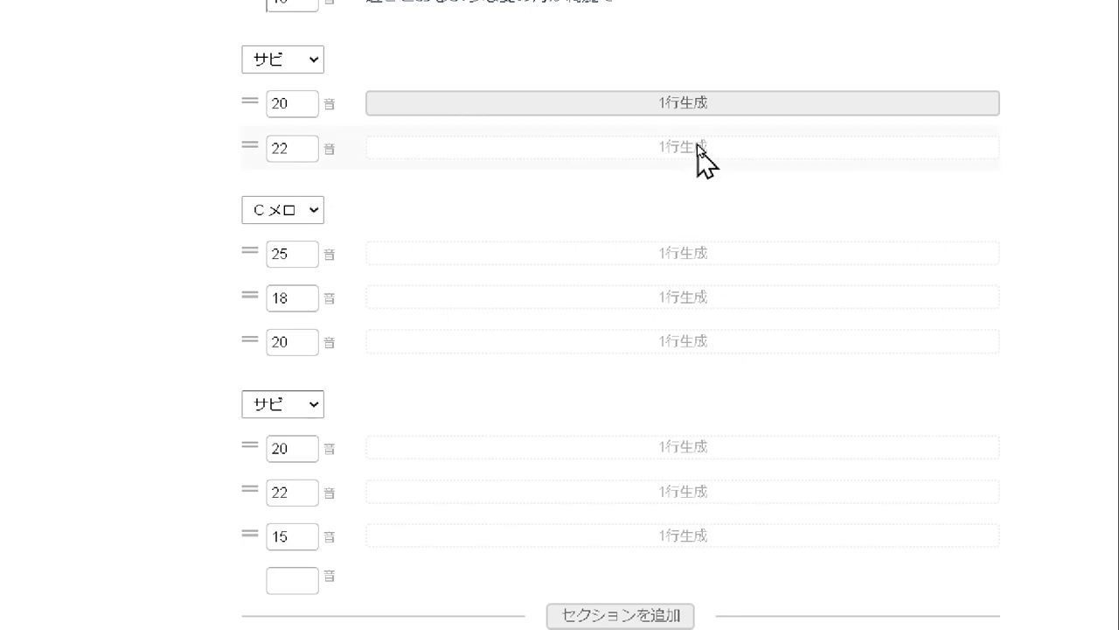
Generate both サビ lines, rerolling the first to 西の空から虹を見下ろしてるような.
{"action": "left_click", "coordinate": [694, 103]}
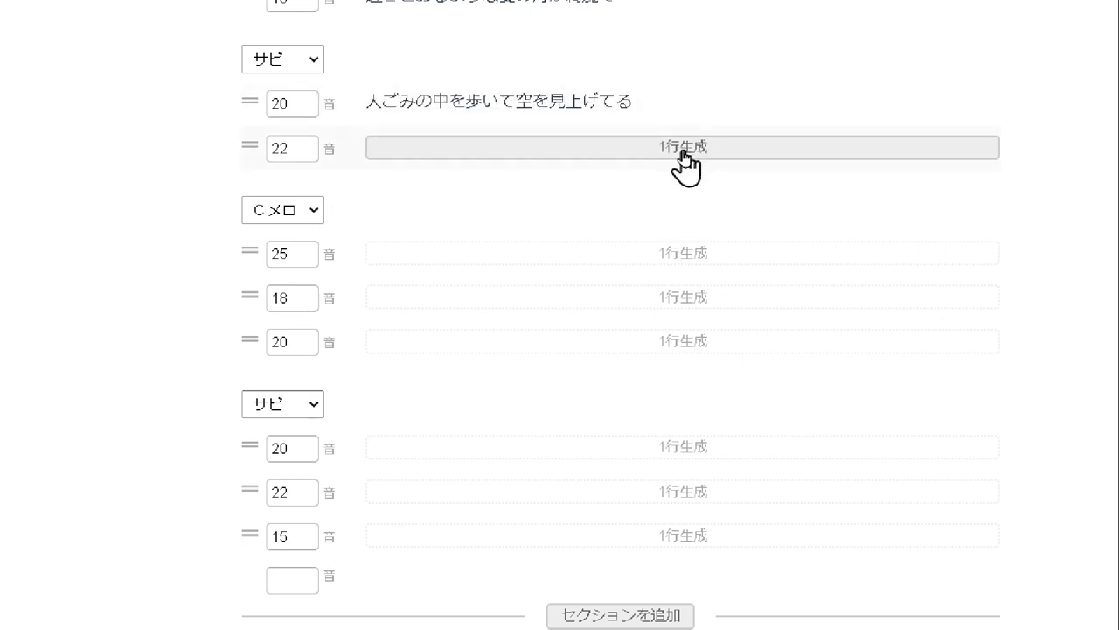
{"action": "mouse_move", "coordinate": [699, 129]}
{"action": "left_click", "coordinate": [942, 103]}
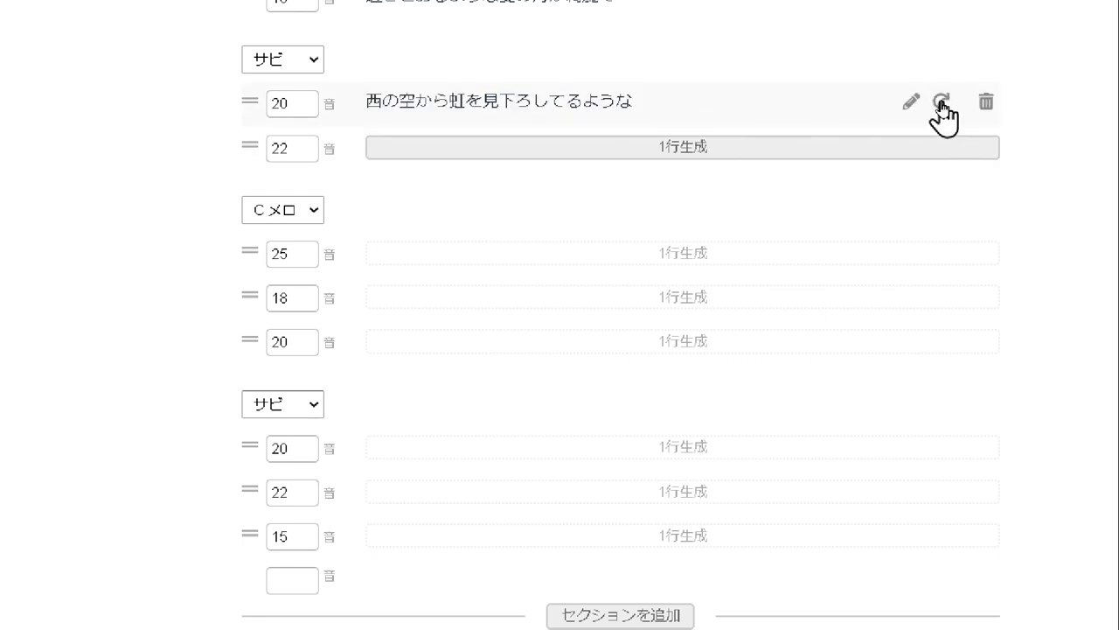
{"action": "left_click", "coordinate": [601, 150]}
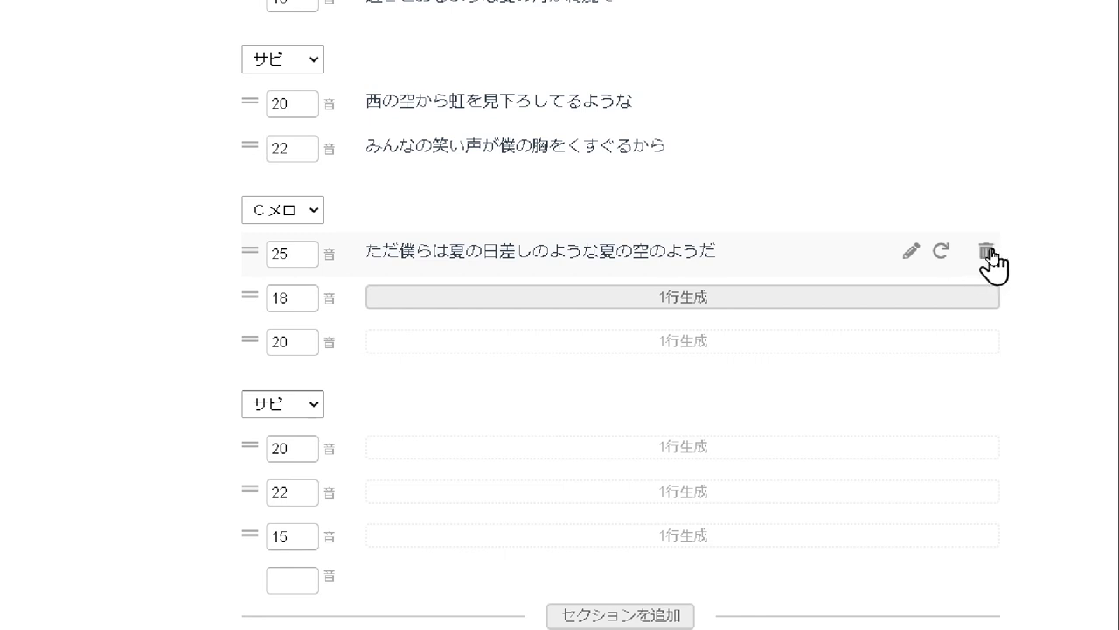
Delete the 25-syllable Cメロ line, then generate the 18- and 20-syllable lines, rerolling the latter.
{"action": "left_click", "coordinate": [987, 253]}
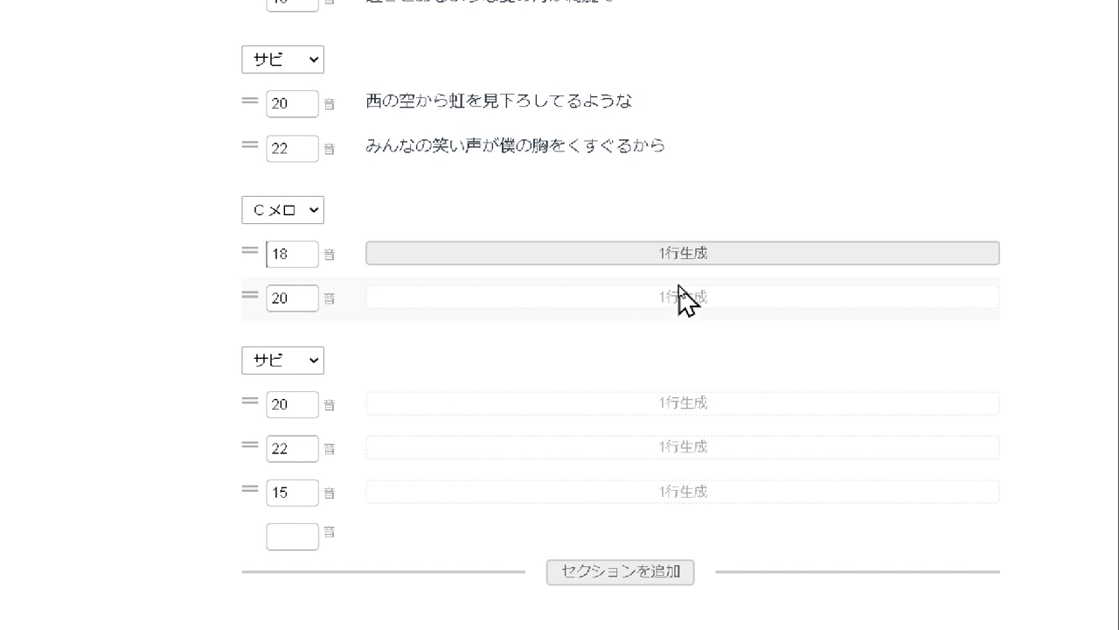
{"action": "left_click", "coordinate": [693, 255]}
{"action": "left_click", "coordinate": [668, 302]}
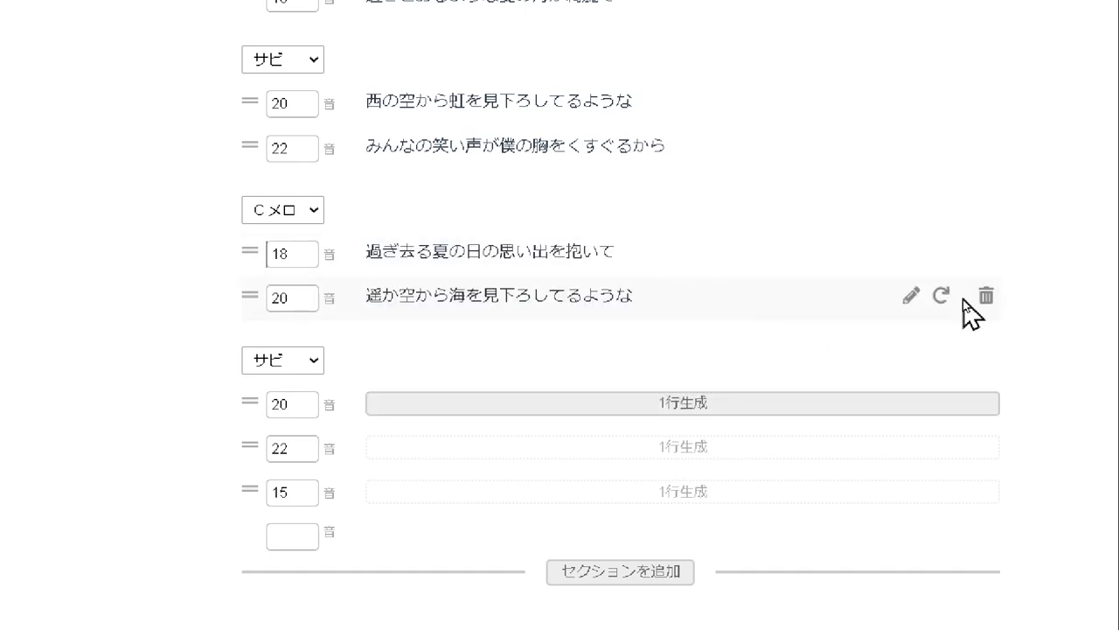
{"action": "left_click", "coordinate": [941, 296]}
{"action": "scroll", "coordinate": [787, 289], "scroll_direction": "down", "scroll_amount": 1}
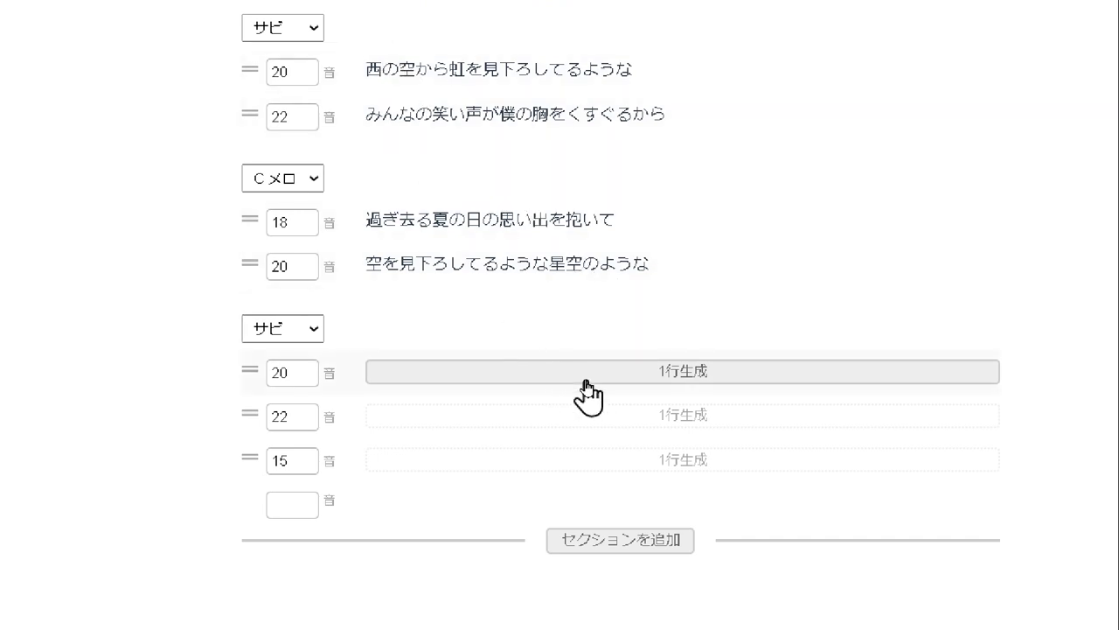
Generate all three closing サビ lines, rerolling the first to 西の空から虹を見下ろしてるような.
{"action": "left_click", "coordinate": [693, 379]}
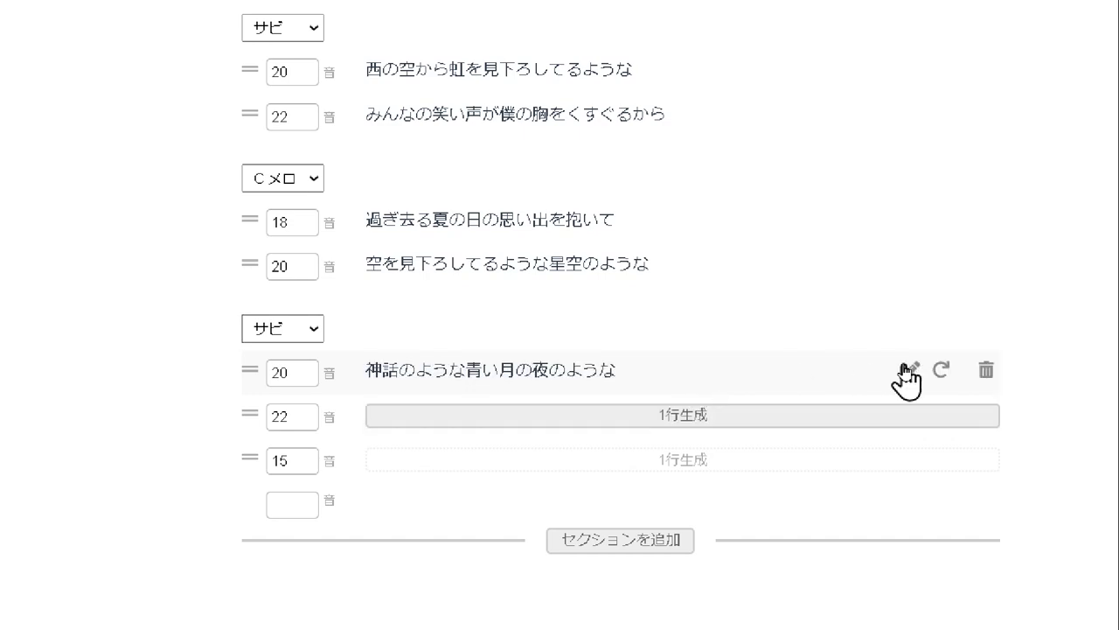
{"action": "left_click", "coordinate": [941, 370]}
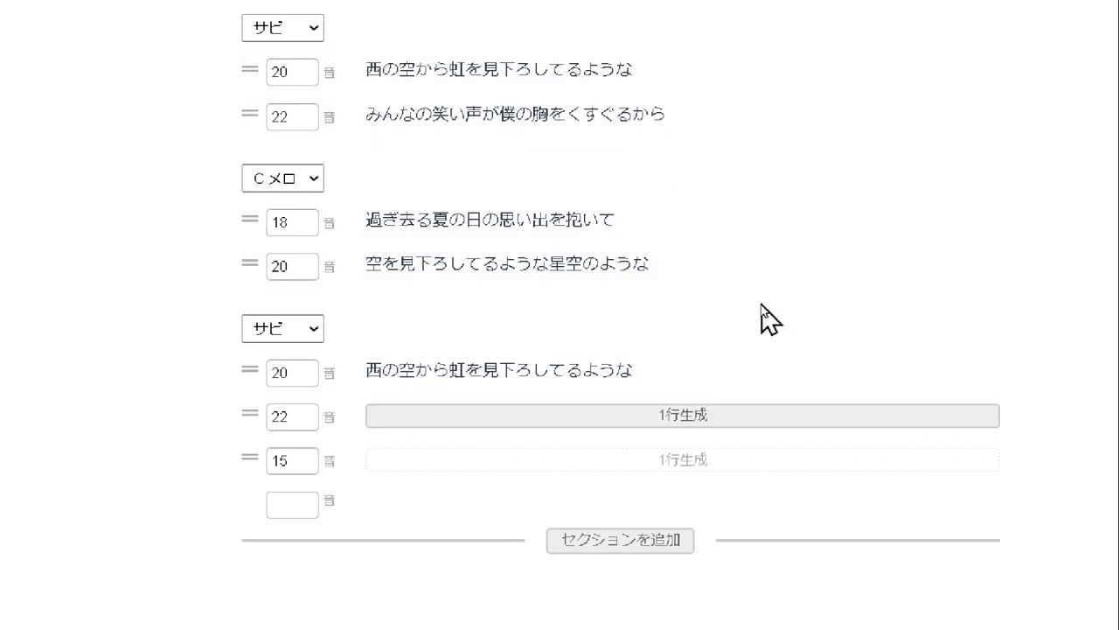
{"action": "left_click", "coordinate": [705, 417]}
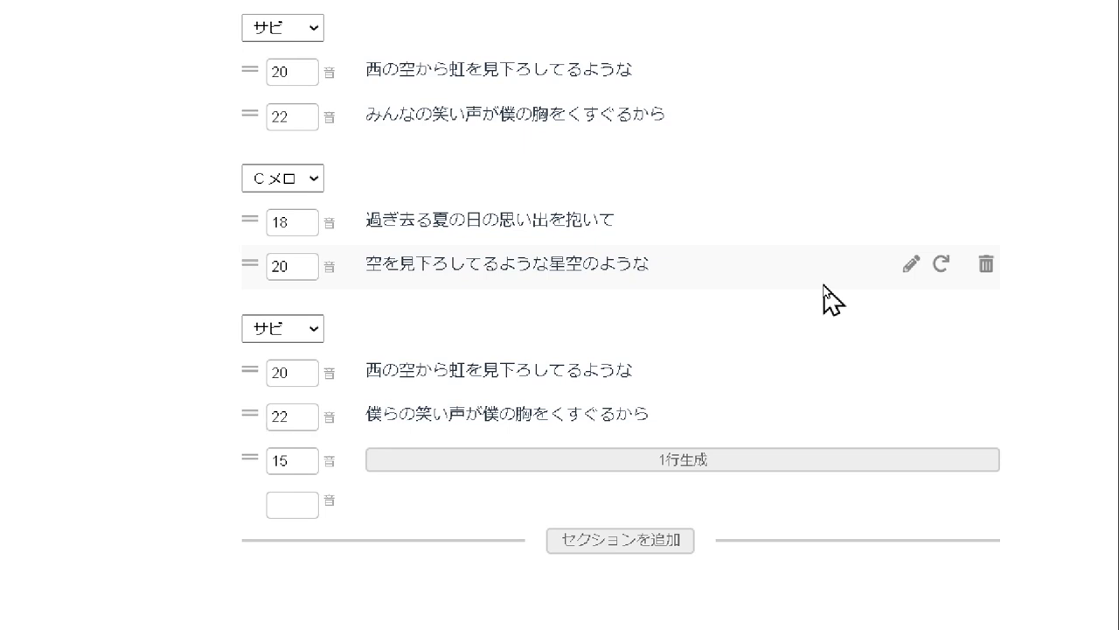
{"action": "left_click", "coordinate": [680, 462]}
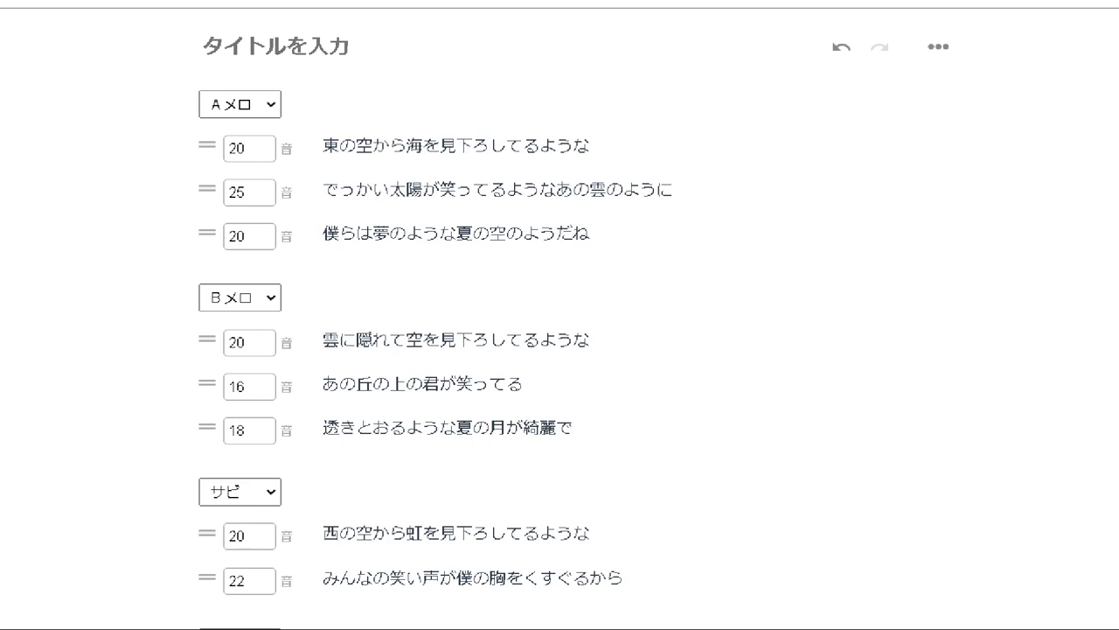
Open the project's options menu.
{"action": "left_click", "coordinate": [938, 49]}
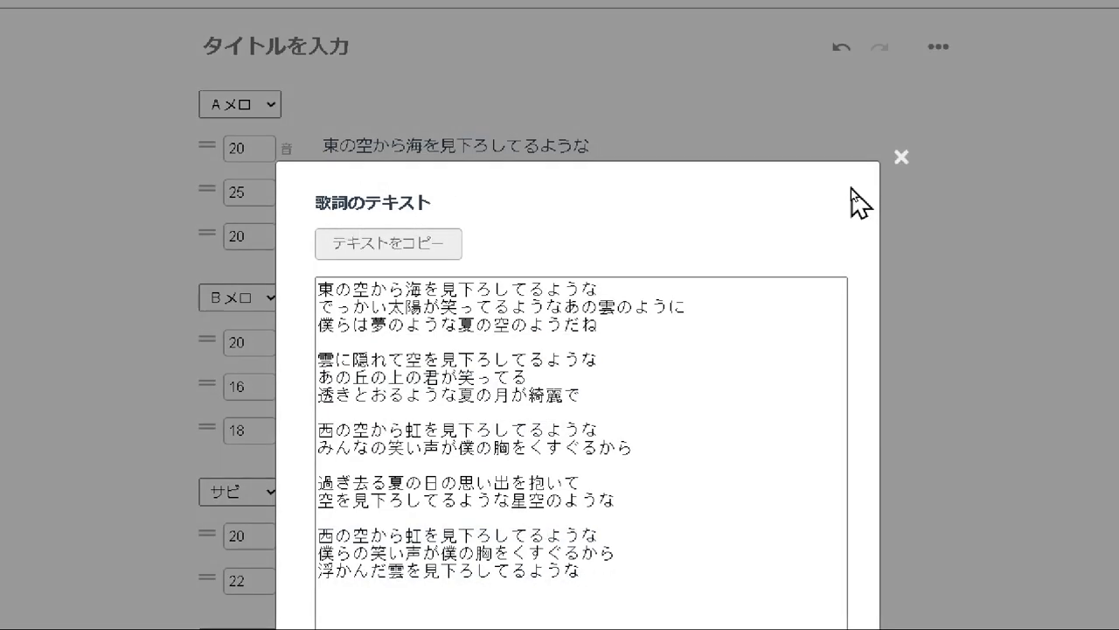
Copy the full lyric text with テキストをコピー in the lyrics text view.
{"action": "left_click", "coordinate": [412, 248]}
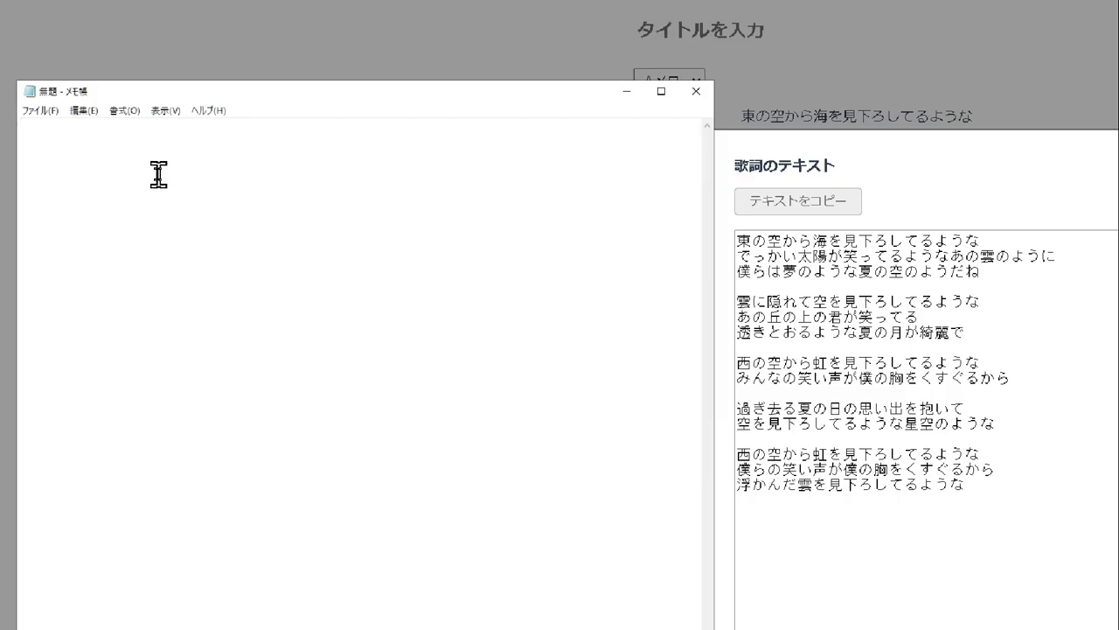
Paste the copied lyrics into the blank untitled Notepad document.
{"action": "type", "text": "東の空から海を見下ろしてるような でっかい太陽が笑ってるようなあの雲のように 僕らは夢のような夏の空のようだね  雲に隠れて空を見下ろしてるような あの丘の上の君が笑ってる 透きとおるような夏の月が綺麗で  西の空から虹を見下ろしてるような みんなの笑い声が僕の胸をくすぐるから  過ぎ去る夏の日の思い出を抱いて 空を見下ろしてるような星空のような  西の空から虹を見下ろしてるような 僕らの笑い声が僕の胸をくすぐるから 浮かんだ雲を見下ろしてるような"}
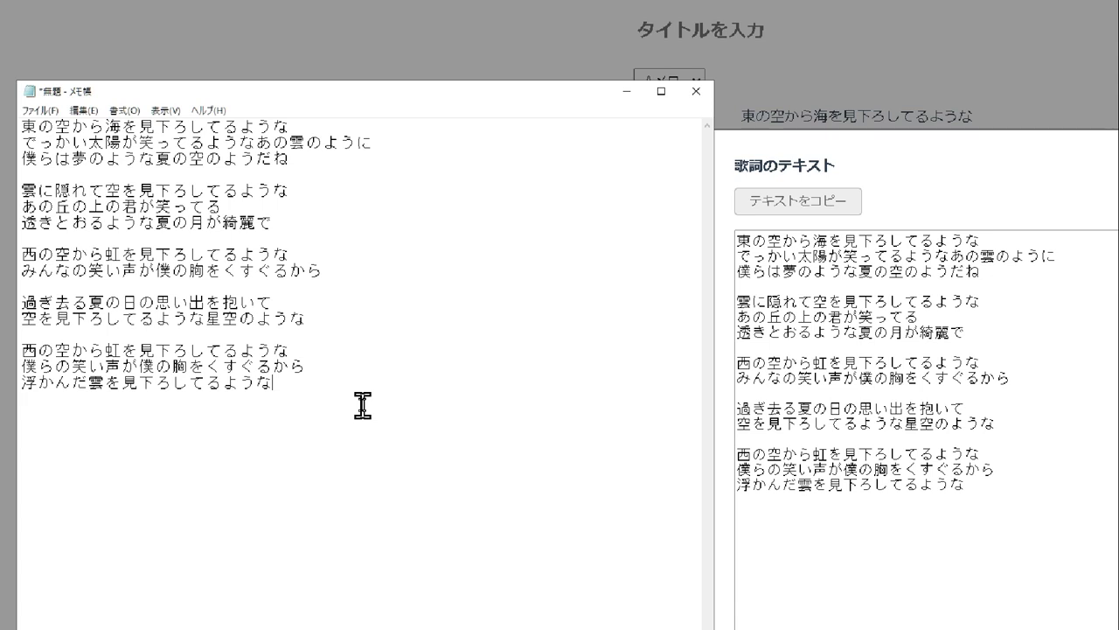
Insert spaces after 東, の, 空, か, ら and 海 in the first Notepad lyric line.
{"action": "left_click", "coordinate": [196, 169]}
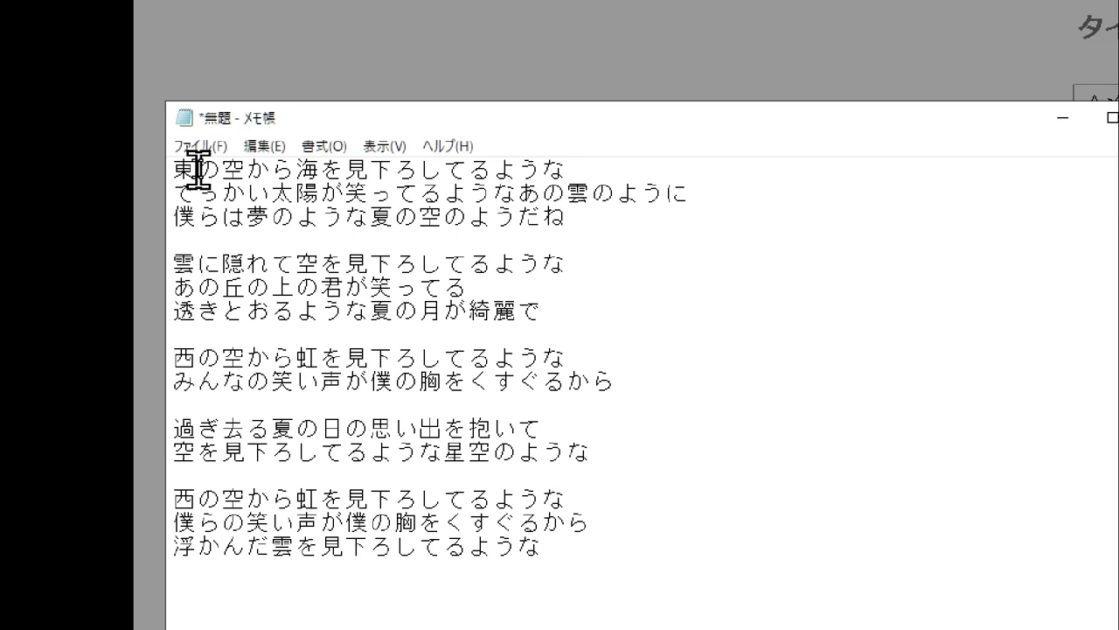
{"action": "left_click", "coordinate": [260, 169]}
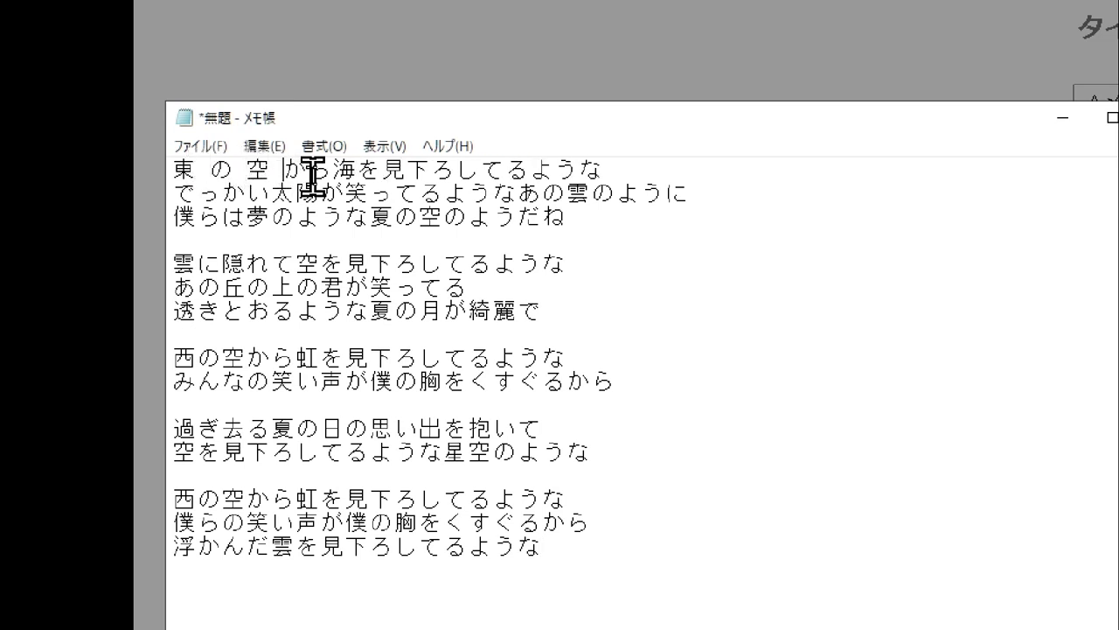
{"action": "left_click", "coordinate": [312, 169]}
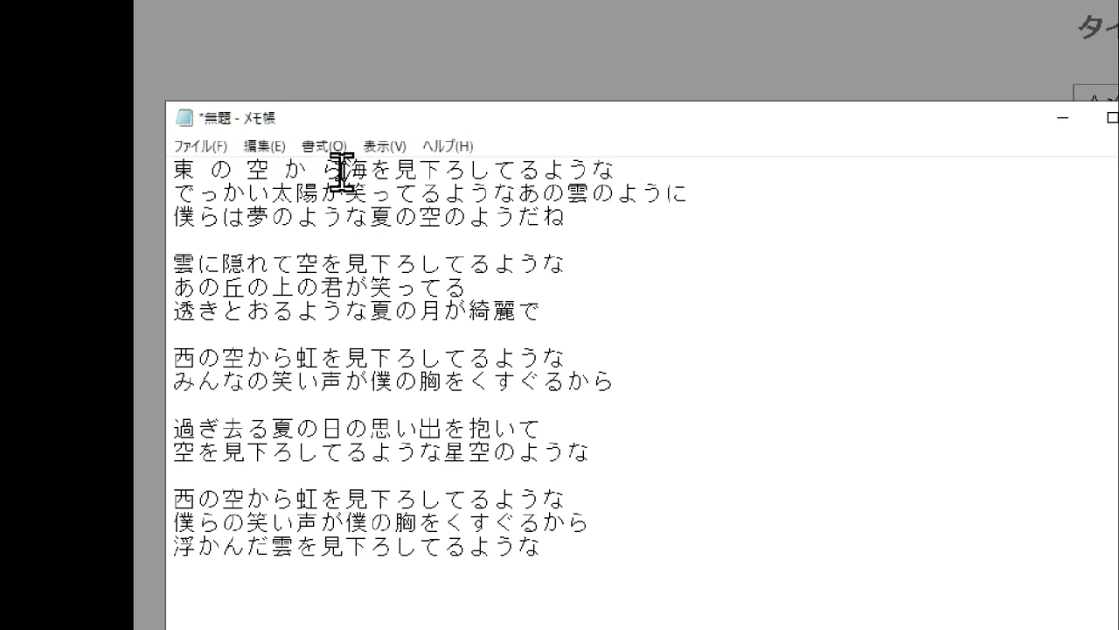
{"action": "left_click", "coordinate": [342, 169]}
{"action": "left_click", "coordinate": [383, 169]}
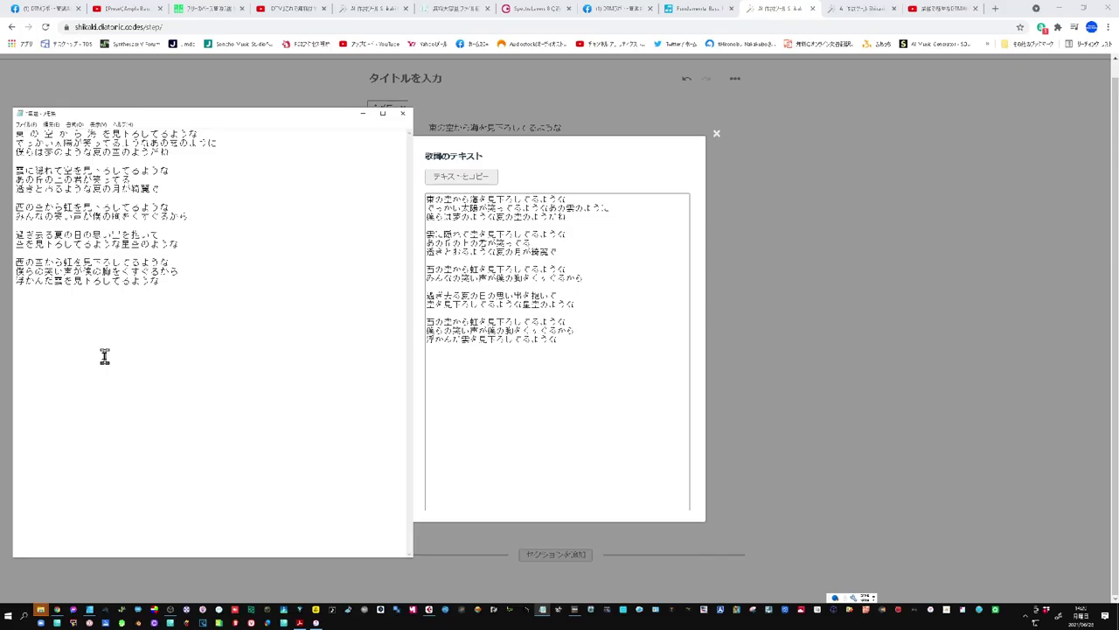
{"action": "left_click", "coordinate": [365, 116]}
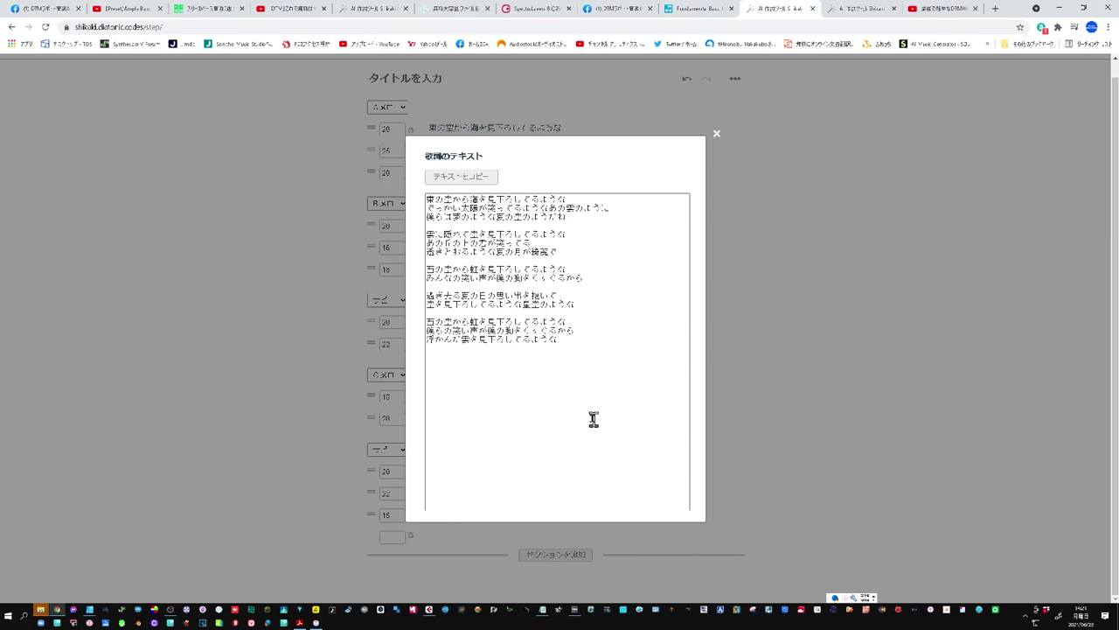
Close the lyrics text view and bring up the project's ••• options list.
{"action": "left_click", "coordinate": [716, 138]}
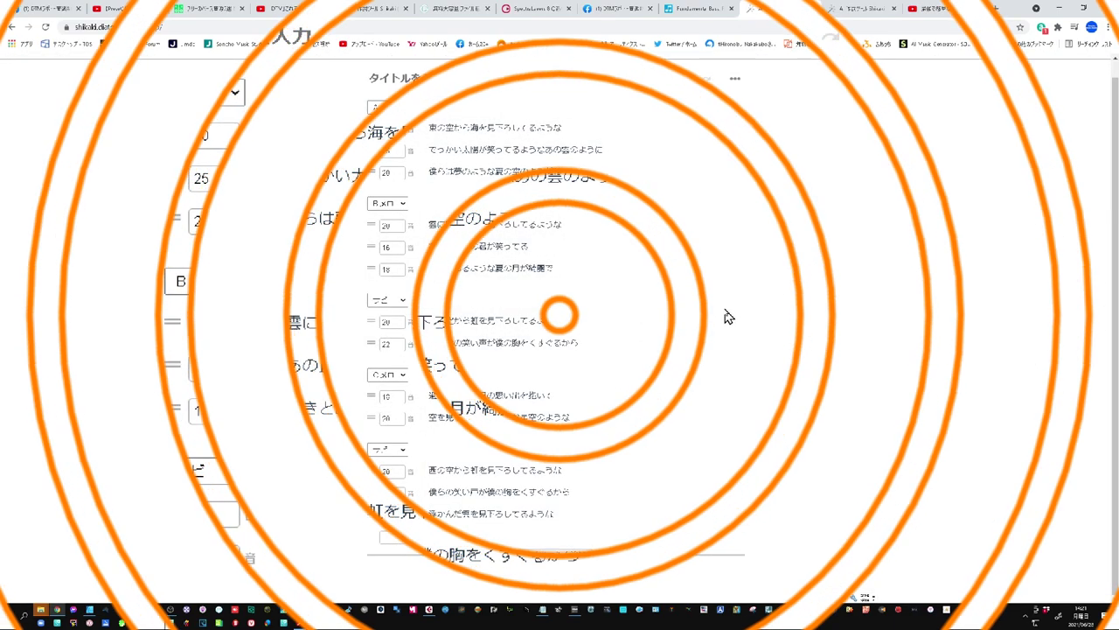
{"action": "left_click", "coordinate": [735, 78]}
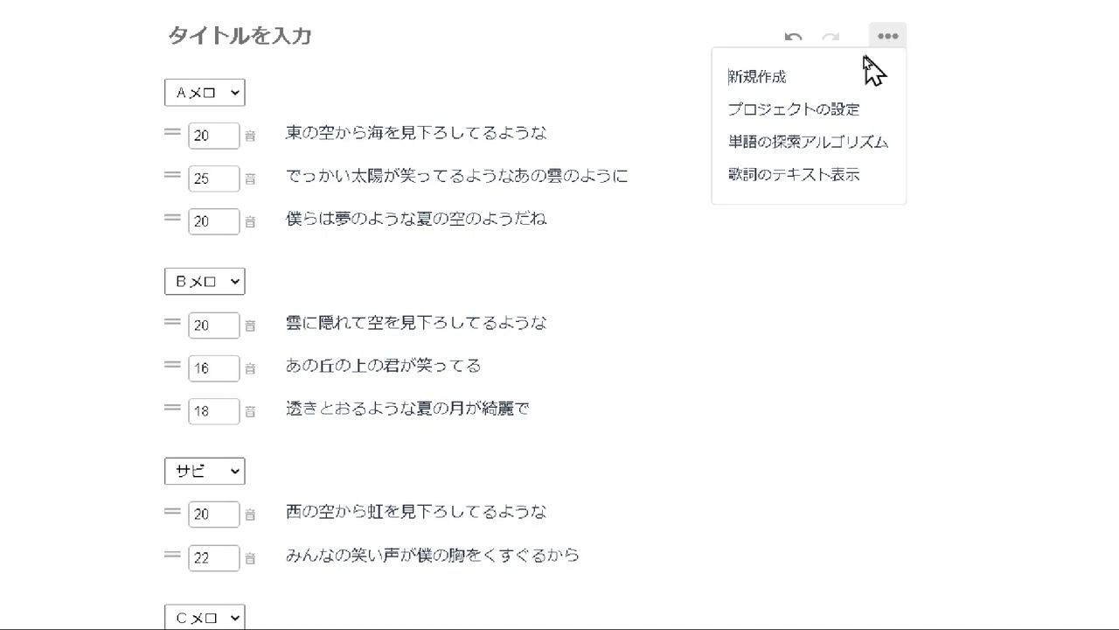
Append ',長渕剛' to the プロジェクトの設定 キーワード field and return to the lyric editor.
{"action": "left_click", "coordinate": [810, 109]}
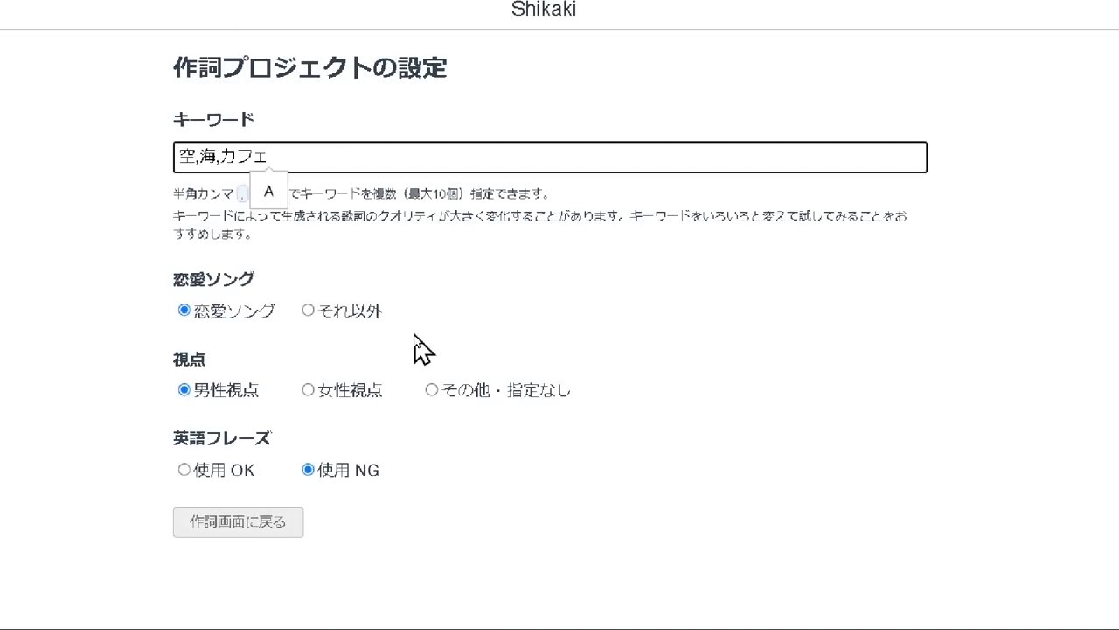
{"action": "type", "text": ","}
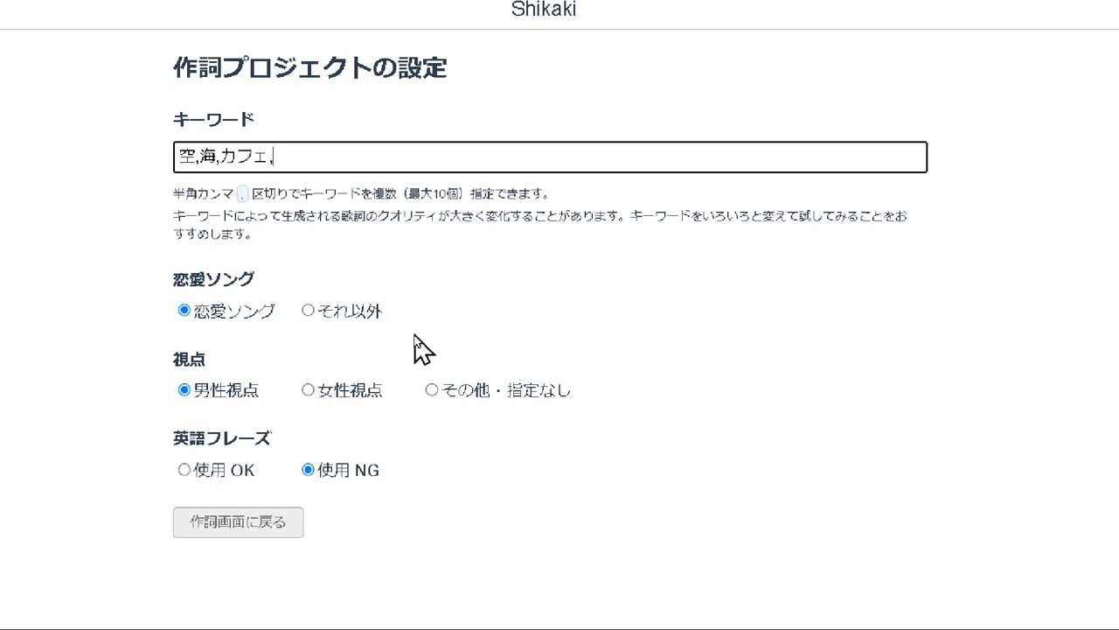
{"action": "key", "text": "Zenkaku_Hankaku"}
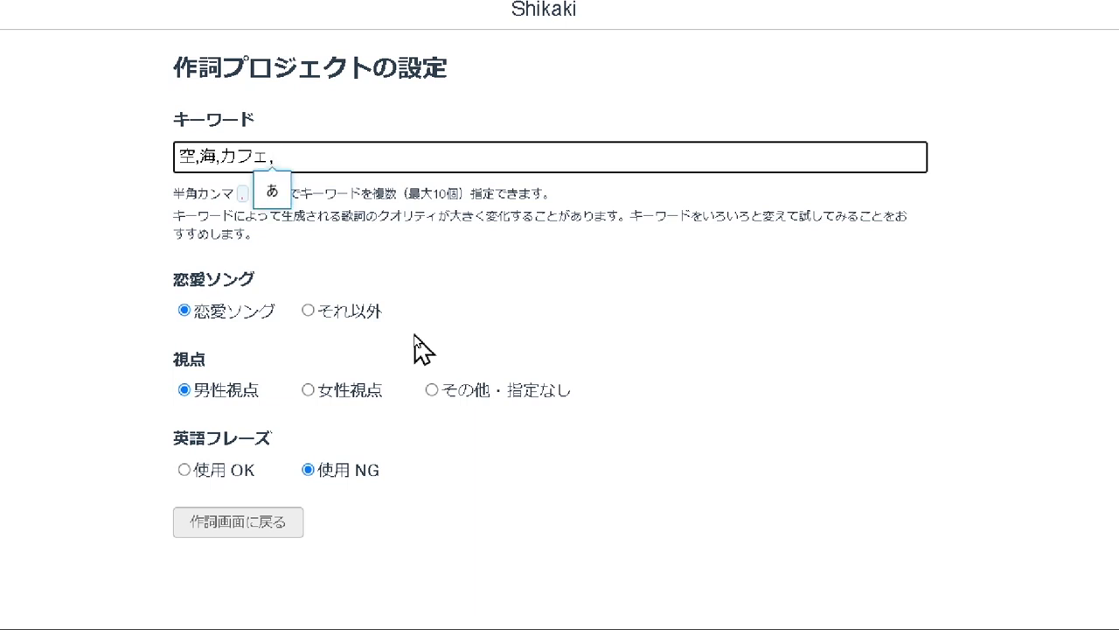
{"action": "type", "text": "ながぶち"}
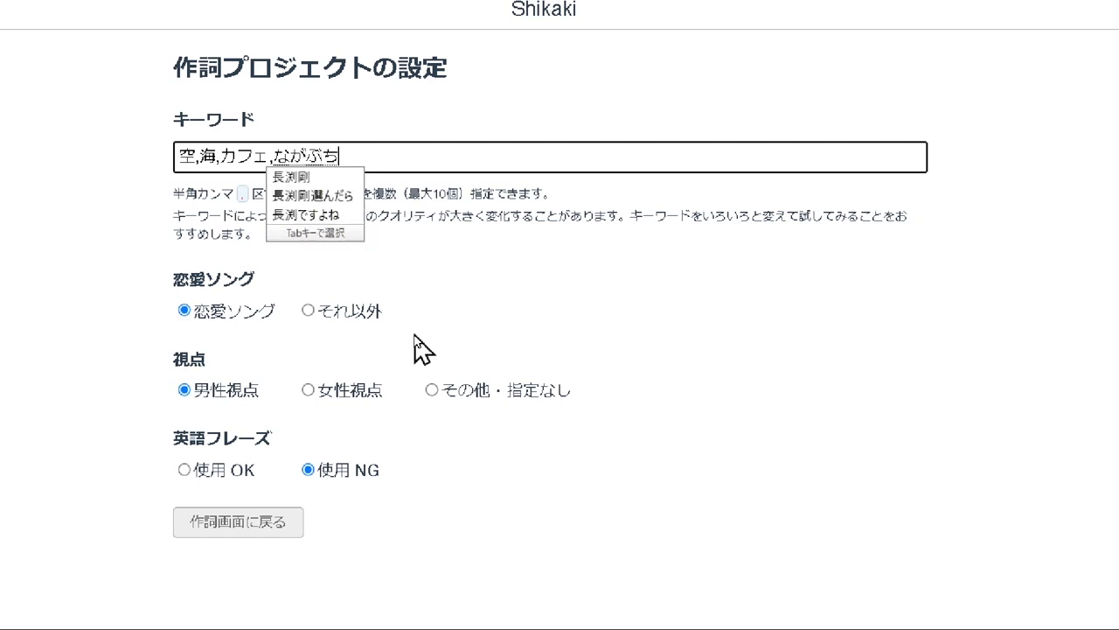
{"action": "key", "text": "space"}
{"action": "type", "text": "つよし"}
{"action": "key", "text": "space"}
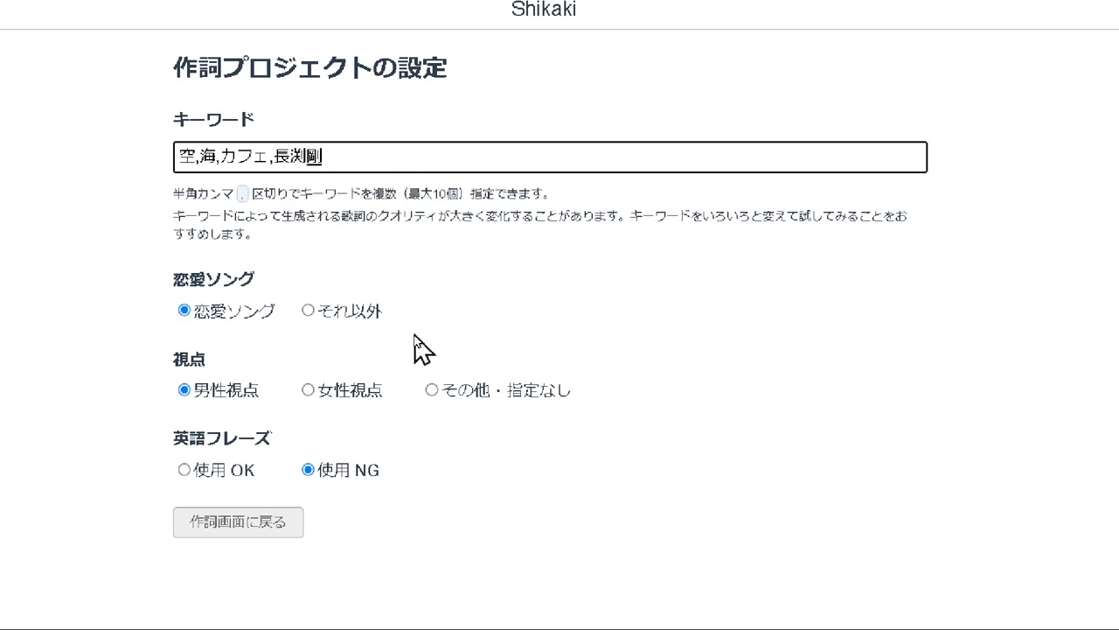
{"action": "key", "text": "Return"}
{"action": "left_click", "coordinate": [227, 529]}
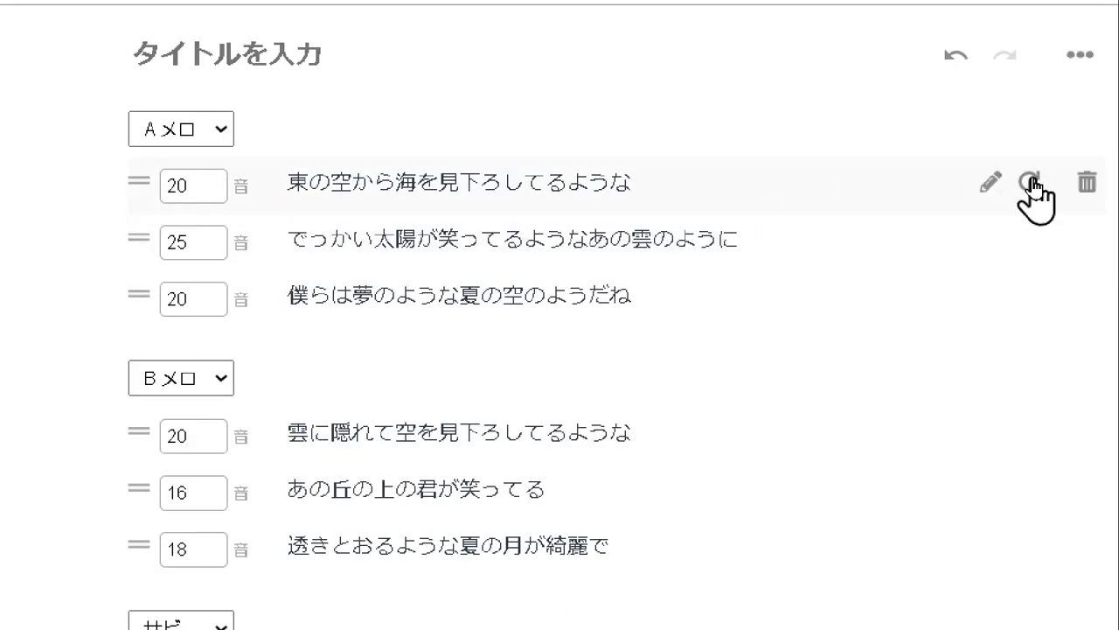
Regenerate the first Aメロ line three times and the second line once.
{"action": "left_click", "coordinate": [1030, 184]}
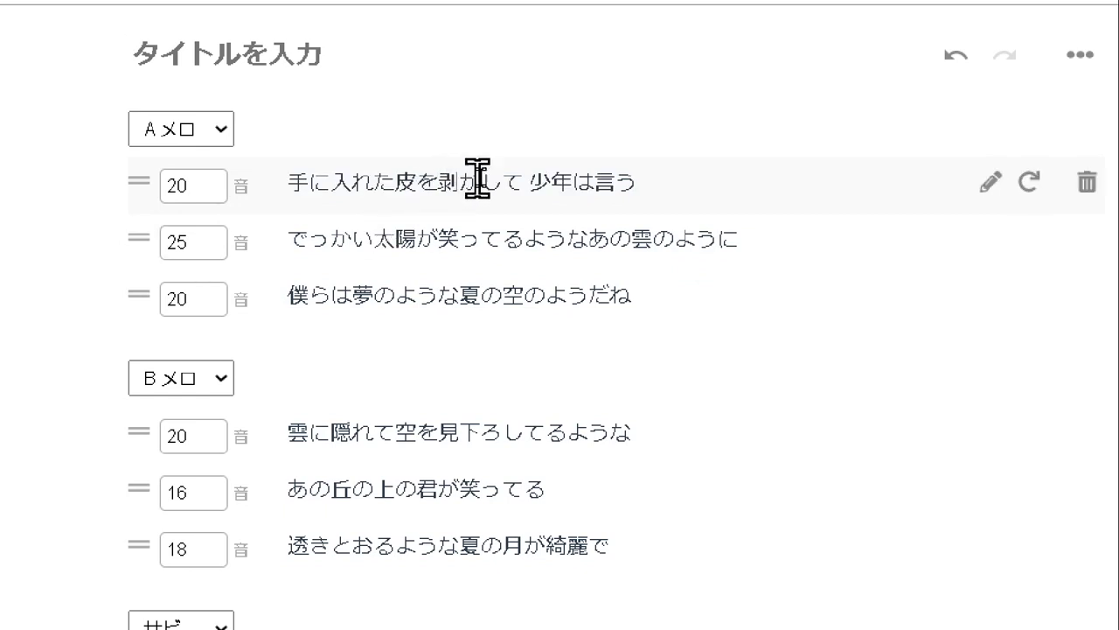
{"action": "left_click", "coordinate": [1046, 183]}
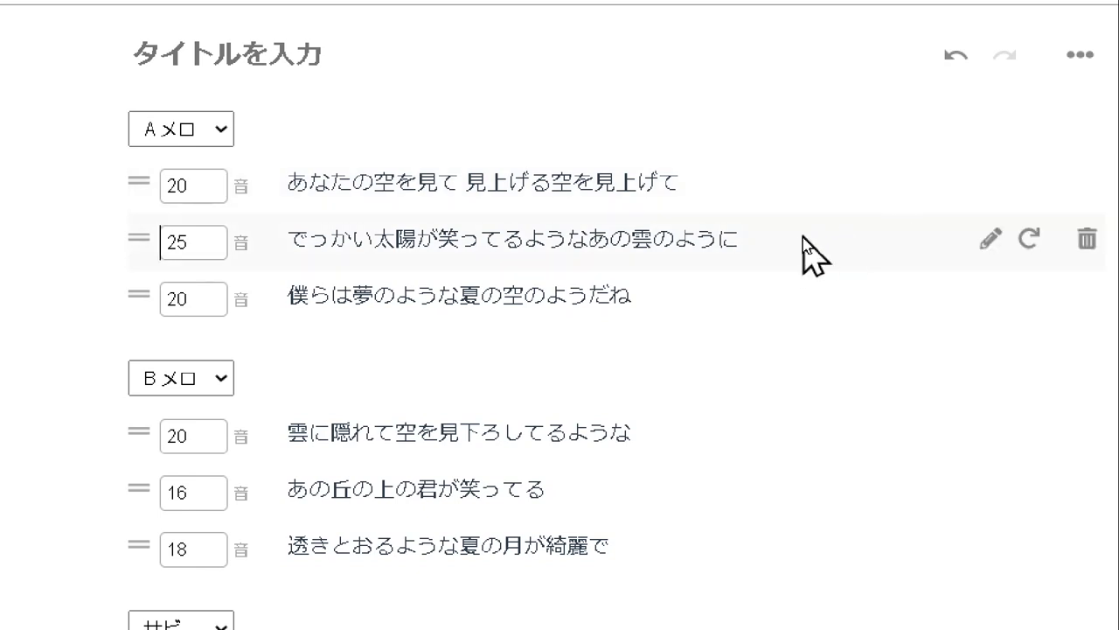
{"action": "left_click", "coordinate": [1030, 184]}
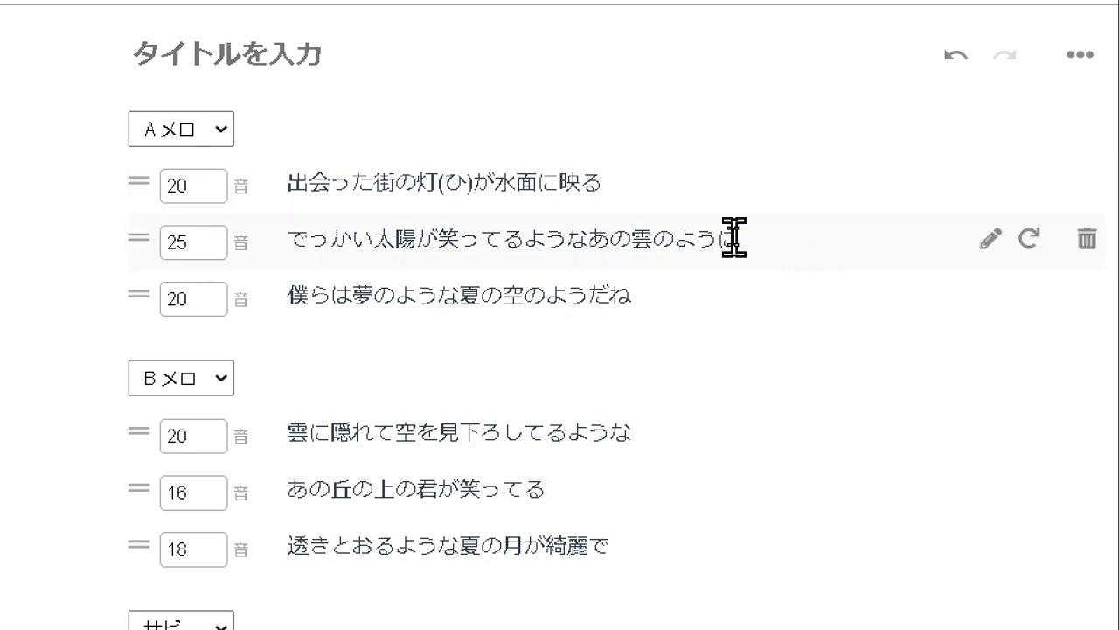
{"action": "left_click", "coordinate": [1032, 236]}
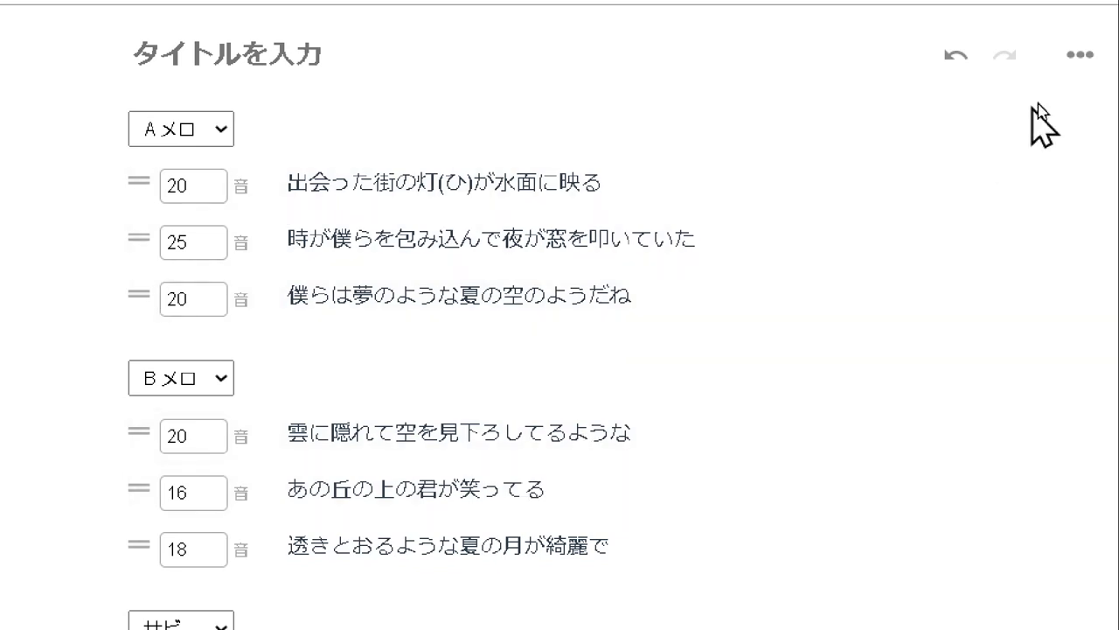
{"action": "left_click", "coordinate": [1081, 56]}
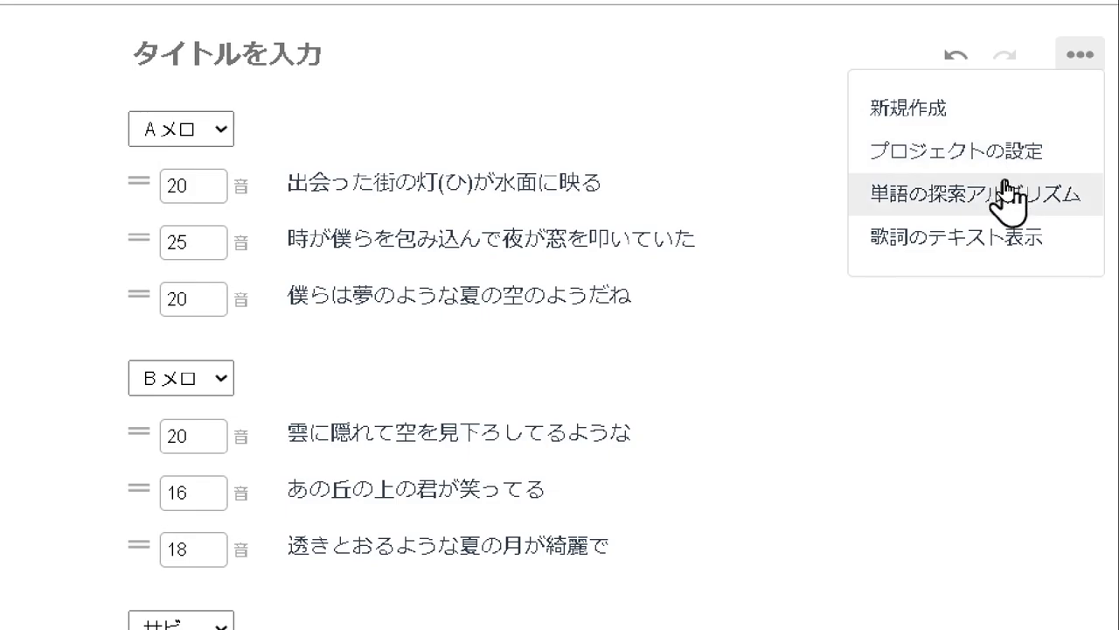
{"action": "left_click", "coordinate": [997, 196]}
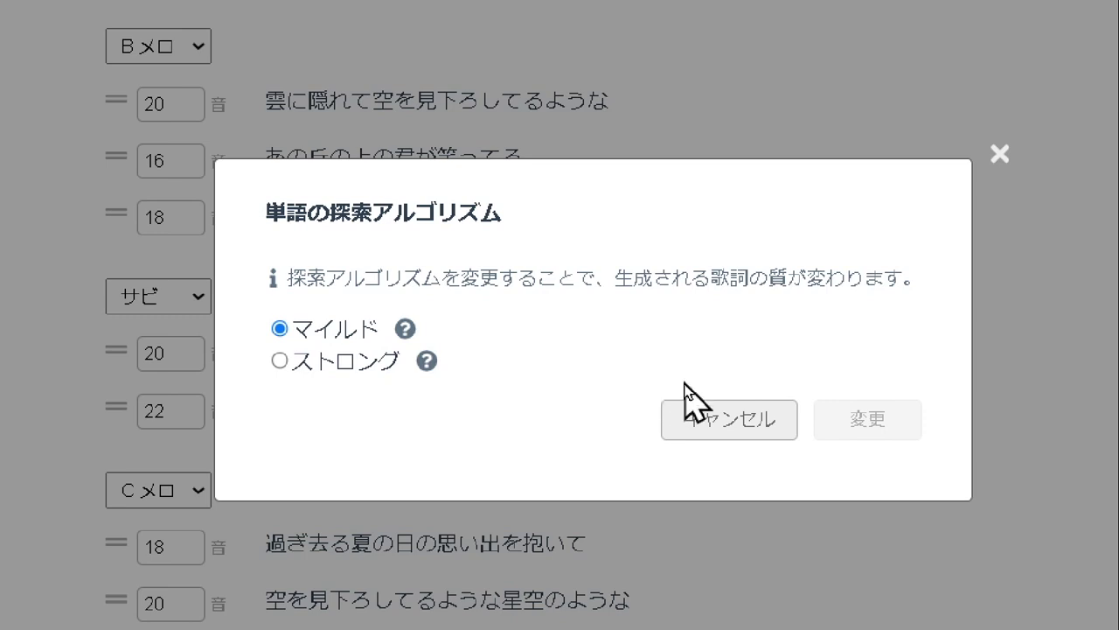
{"action": "left_click", "coordinate": [719, 427]}
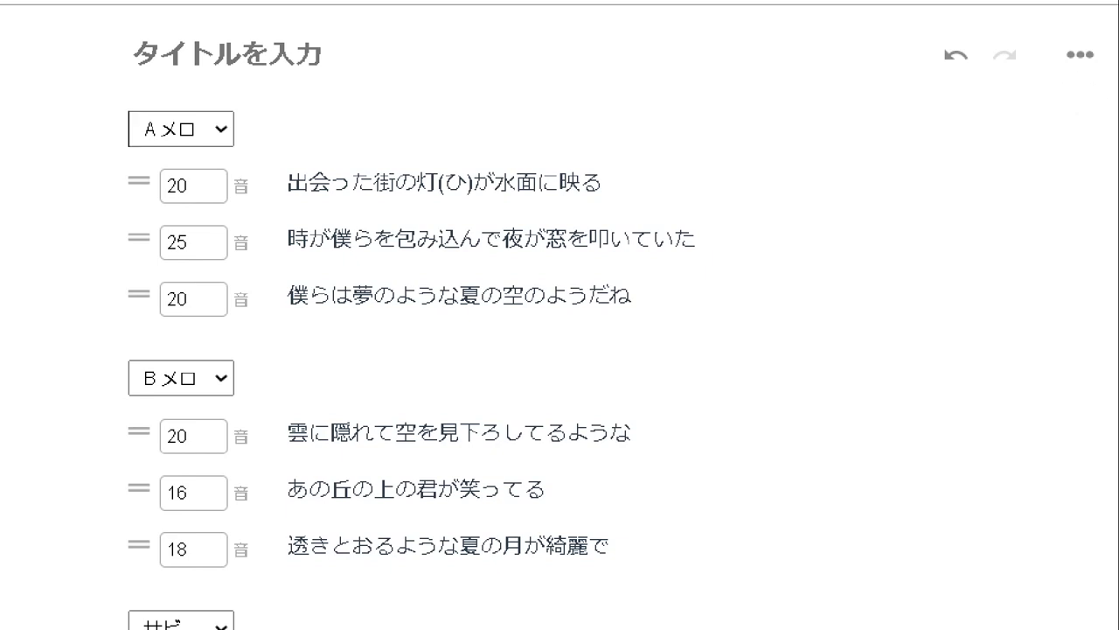
Replace keyword 長渕剛 with あいみょん in the project settings and return to the editor.
{"action": "mouse_move", "coordinate": [1081, 62]}
{"action": "left_click", "coordinate": [1058, 145]}
{"action": "left_click_drag", "start_coordinate": [393, 170], "coordinate": [279, 185]}
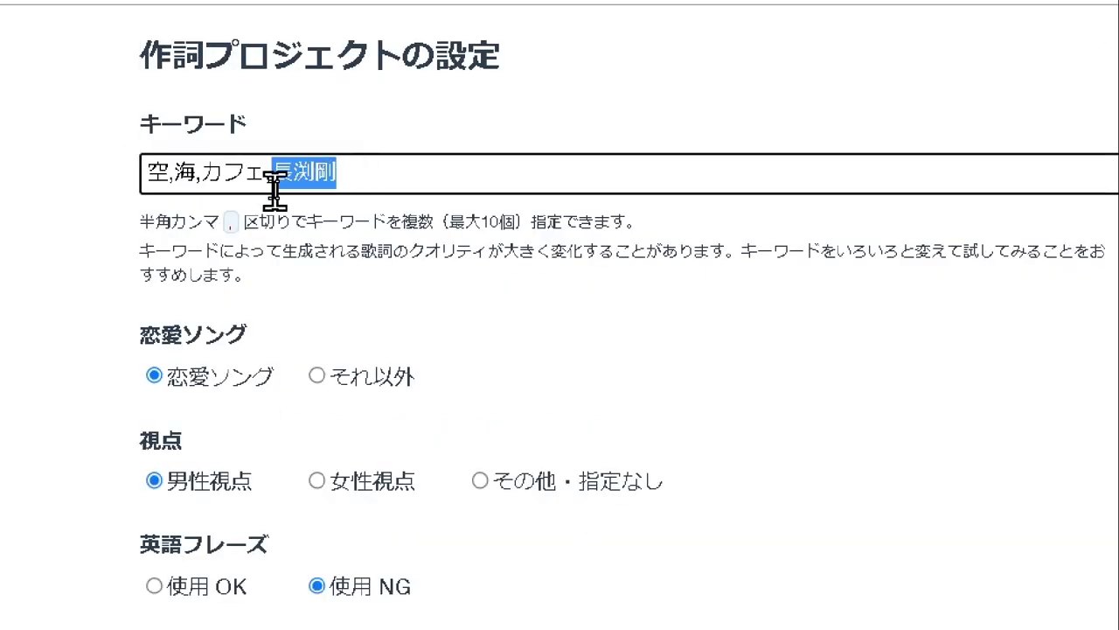
{"action": "type", "text": "aimyonn"}
{"action": "left_click", "coordinate": [317, 480]}
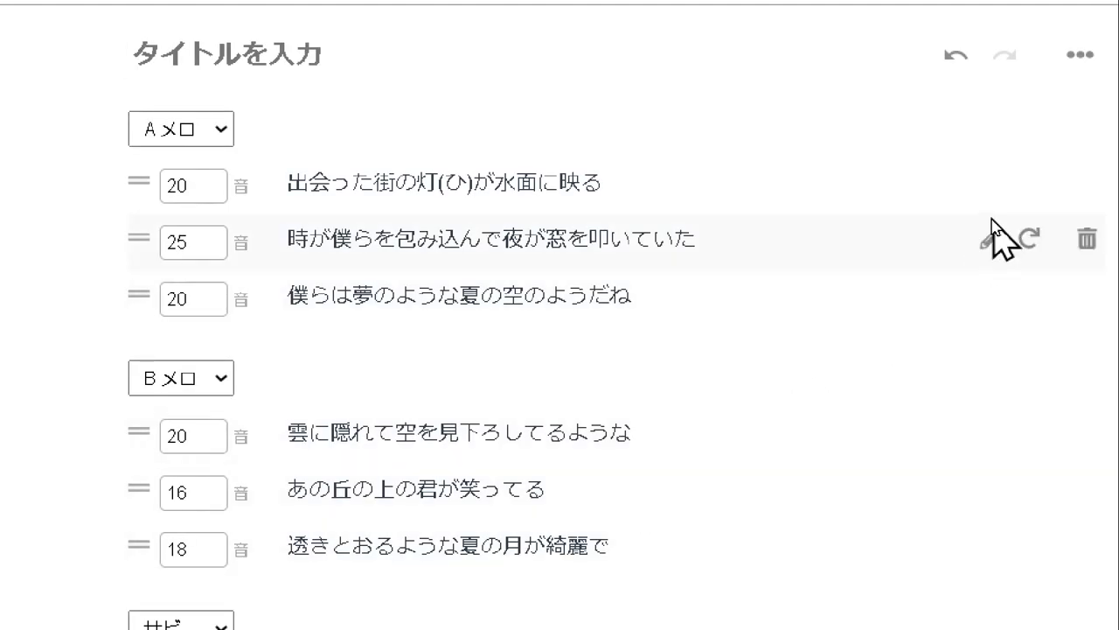
Regenerate the first Aメロ line four times, reaching 歩道橋の上に 武道橋の上に, then reopen project settings.
{"action": "left_click", "coordinate": [1027, 181]}
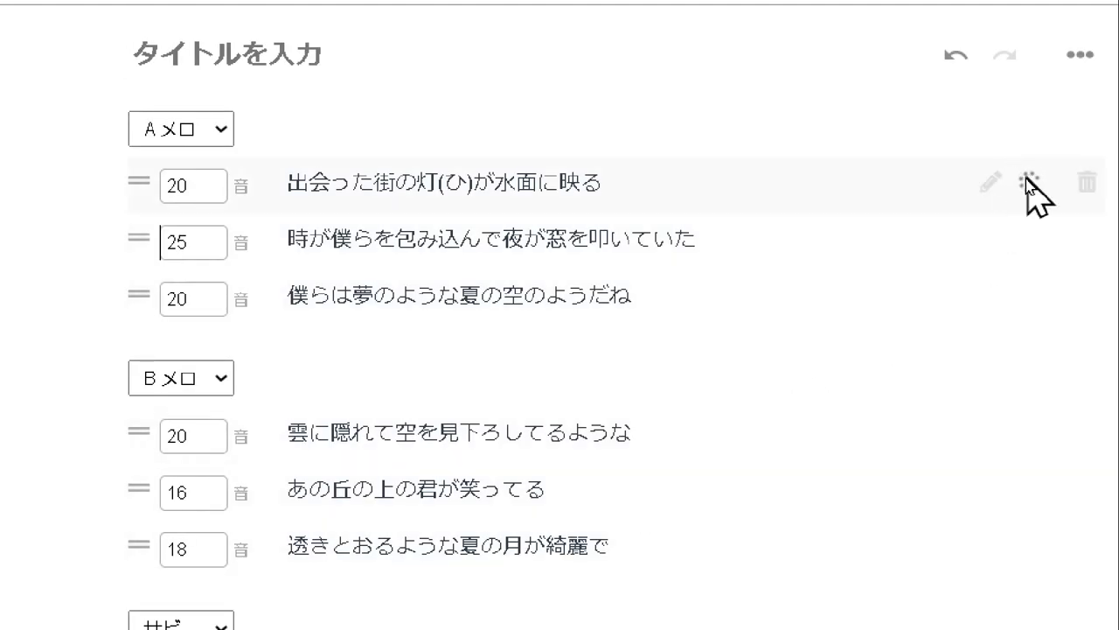
{"action": "left_click", "coordinate": [1028, 183]}
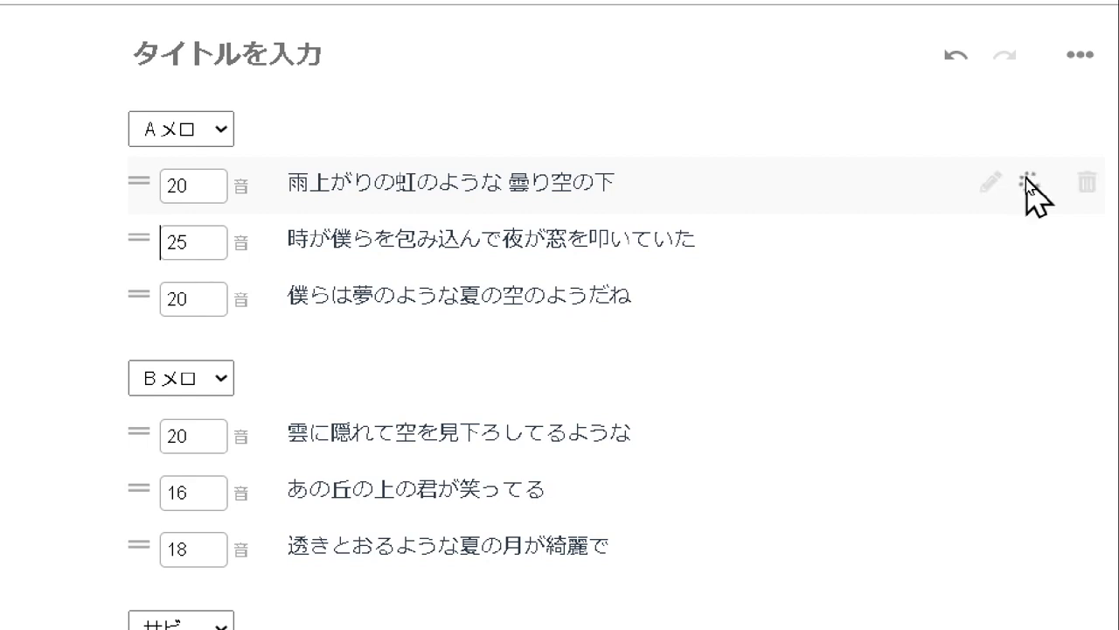
{"action": "left_click", "coordinate": [1027, 184]}
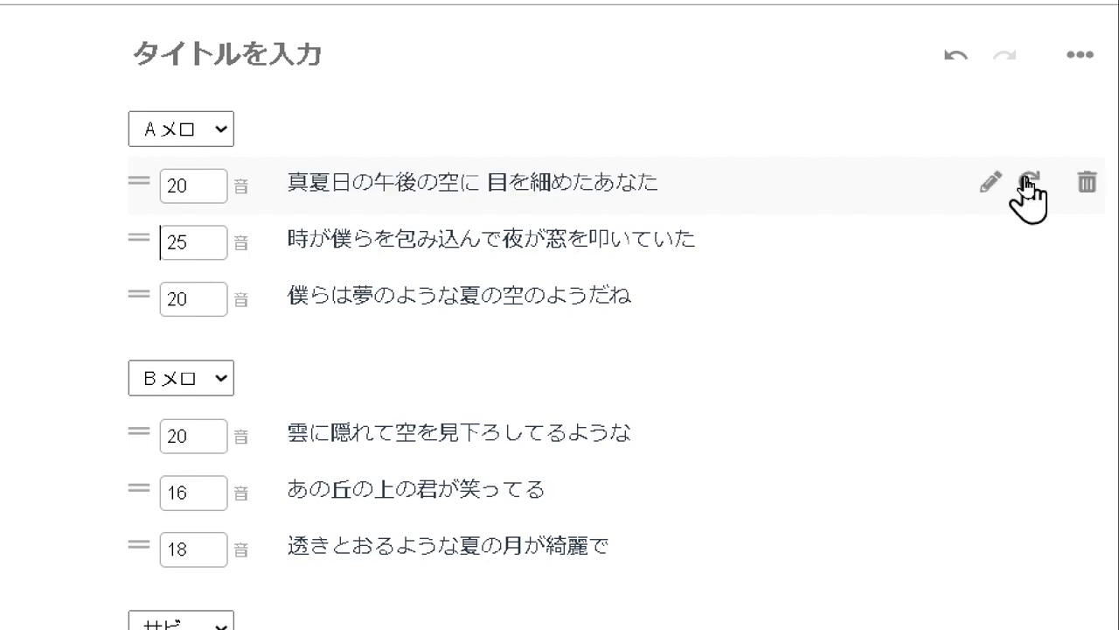
{"action": "left_click", "coordinate": [1030, 182]}
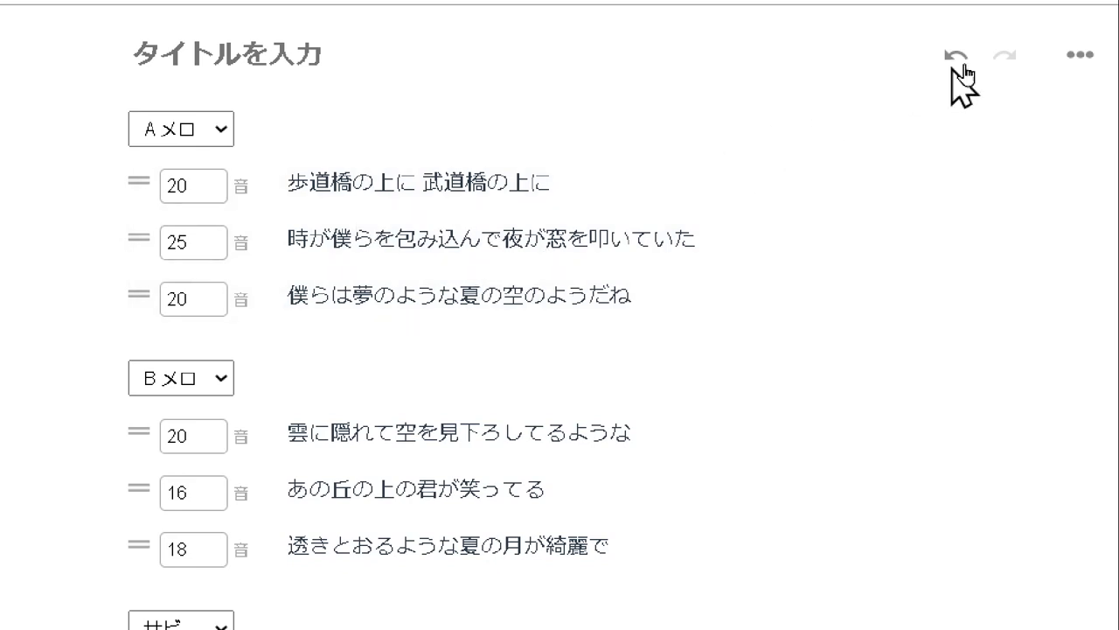
{"action": "left_click", "coordinate": [1078, 55]}
{"action": "left_click", "coordinate": [1006, 150]}
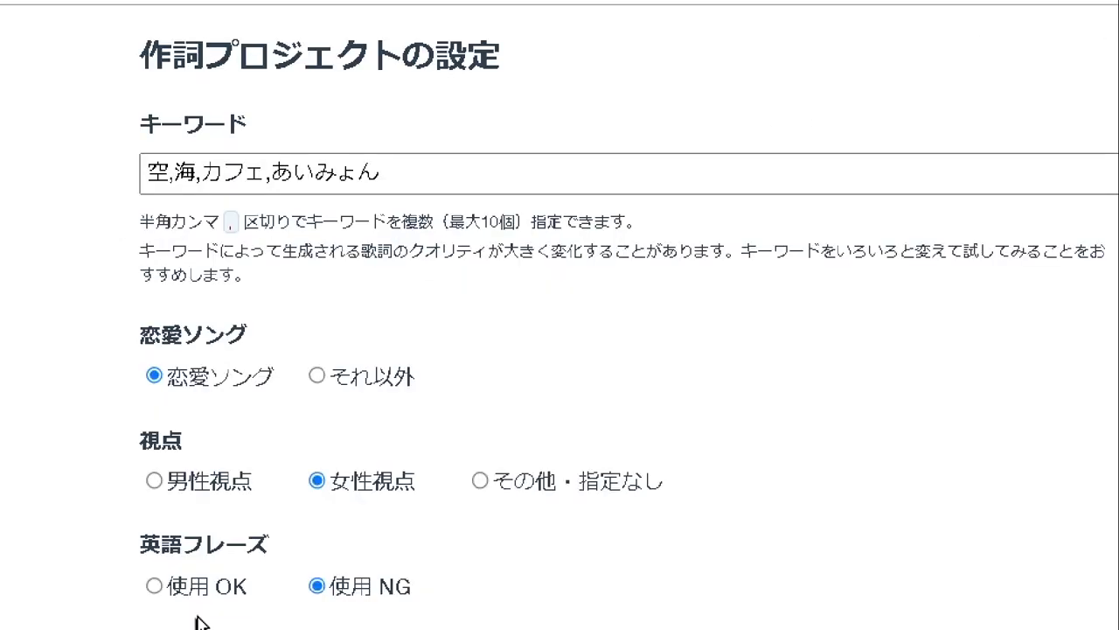
Set 英語フレーズ to 使用 OK and regenerate the first Aメロ line into 赤に 変身 サーカス ah i want you.
{"action": "left_click", "coordinate": [203, 598]}
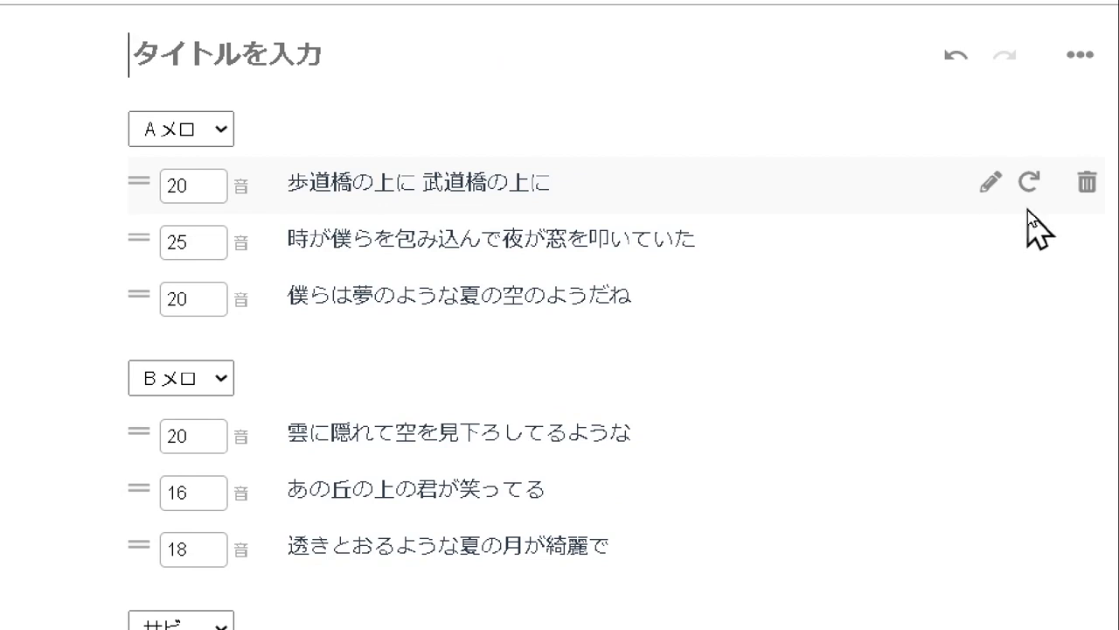
{"action": "left_click", "coordinate": [1031, 183]}
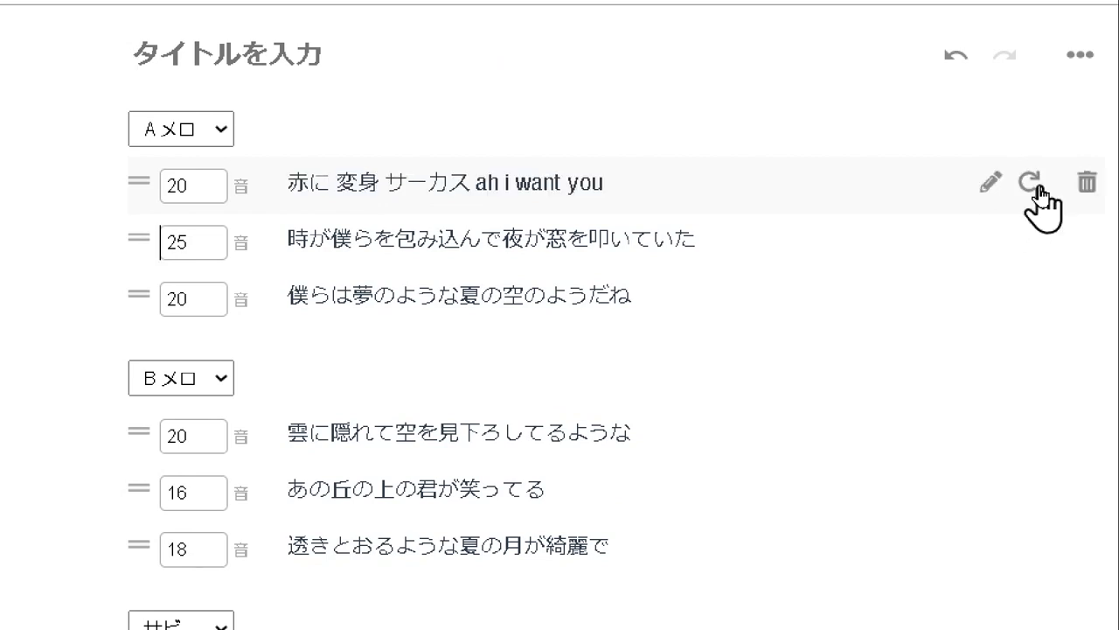